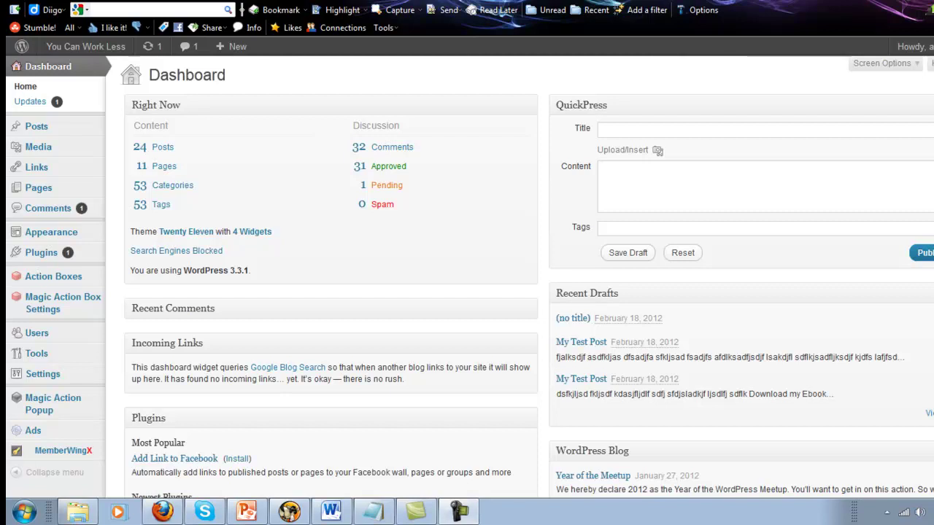
Open the page for installing a new plugin by uploading a .zip file
{"action": "scroll", "coordinate": [467, 291], "scroll_direction": "down", "scroll_amount": 1}
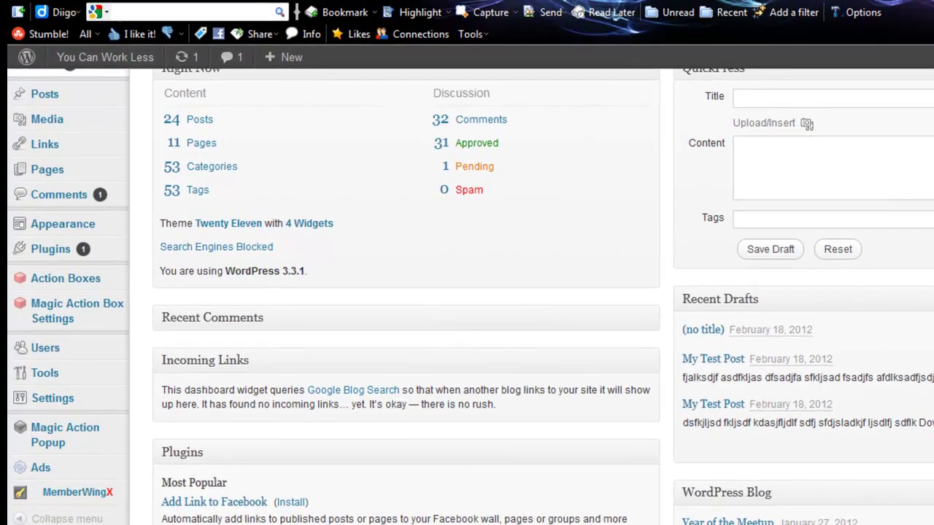
{"action": "scroll", "coordinate": [495, 268], "scroll_direction": "up", "scroll_amount": 1}
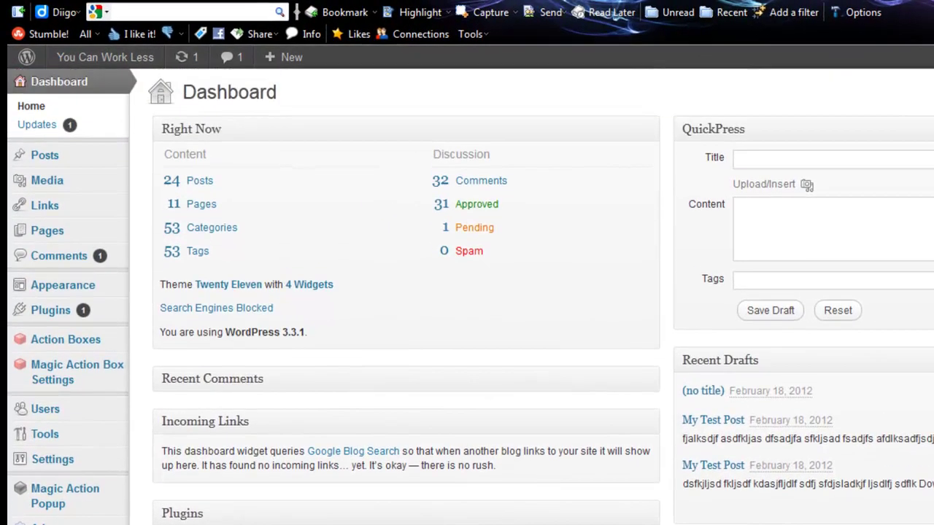
{"action": "mouse_move", "coordinate": [97, 295]}
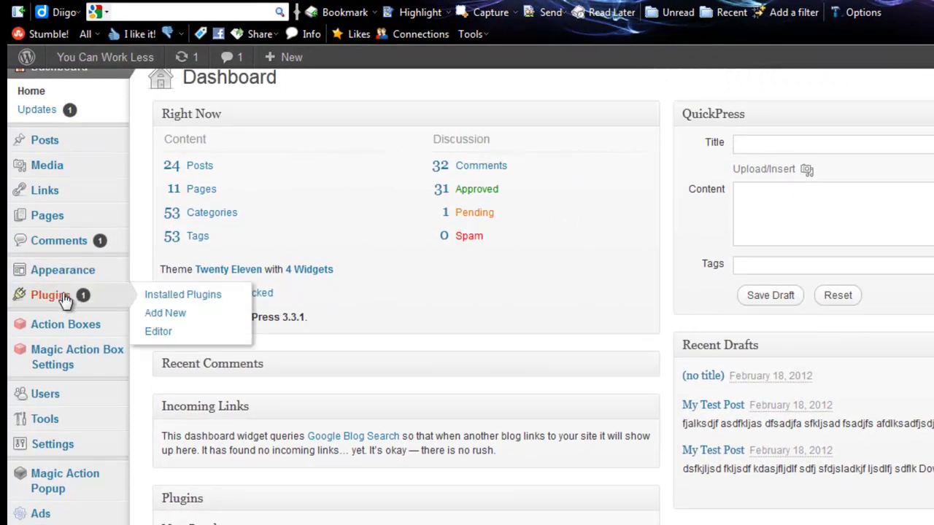
{"action": "left_click", "coordinate": [167, 319]}
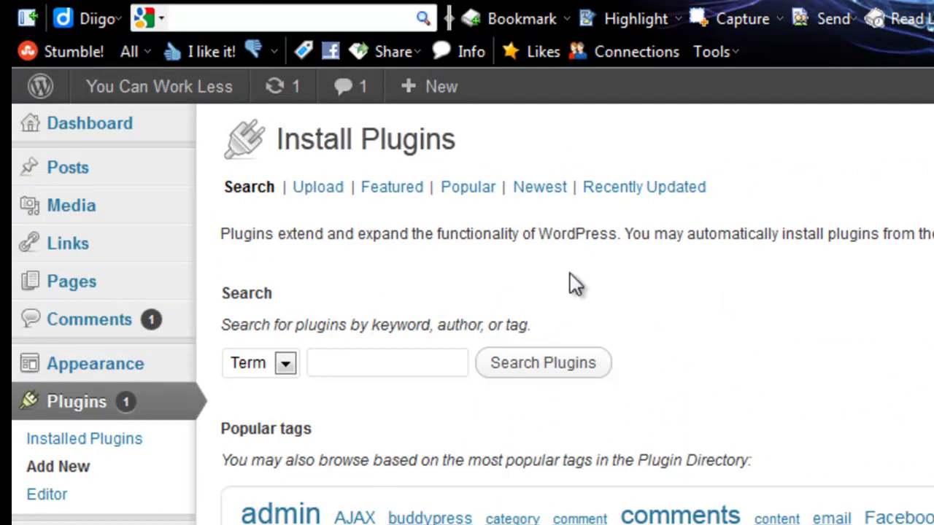
{"action": "left_click", "coordinate": [326, 190]}
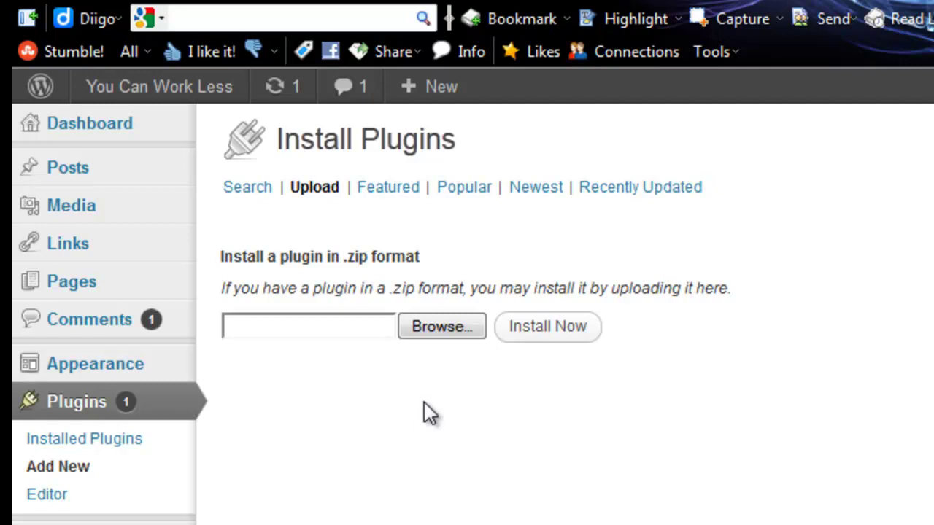
Choose the tweet-old-post.3.2.2 zip from the Documents library, then install and activate the plugin
{"action": "left_click", "coordinate": [440, 327]}
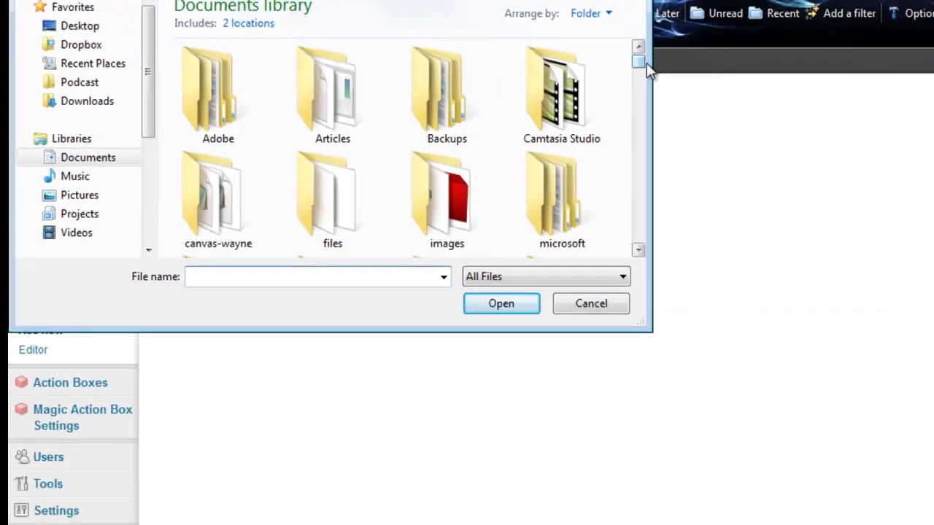
{"action": "left_click_drag", "start_coordinate": [645, 63], "coordinate": [574, 204]}
{"action": "scroll", "coordinate": [570, 199], "scroll_direction": "up", "scroll_amount": 3}
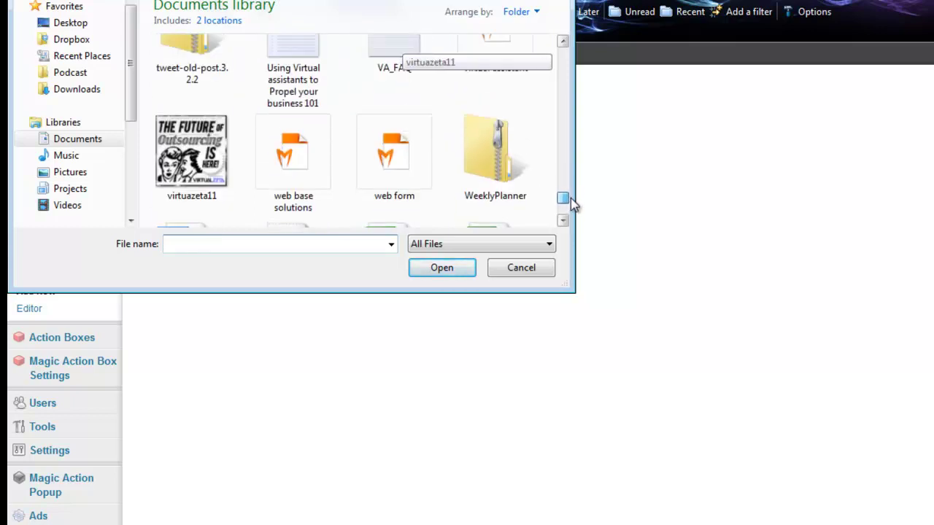
{"action": "left_click", "coordinate": [168, 180]}
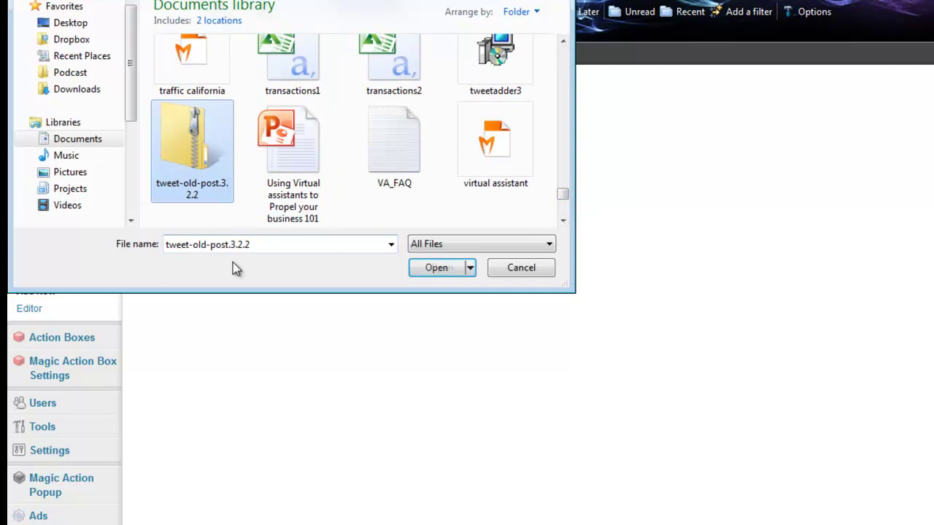
{"action": "double_click", "coordinate": [200, 160]}
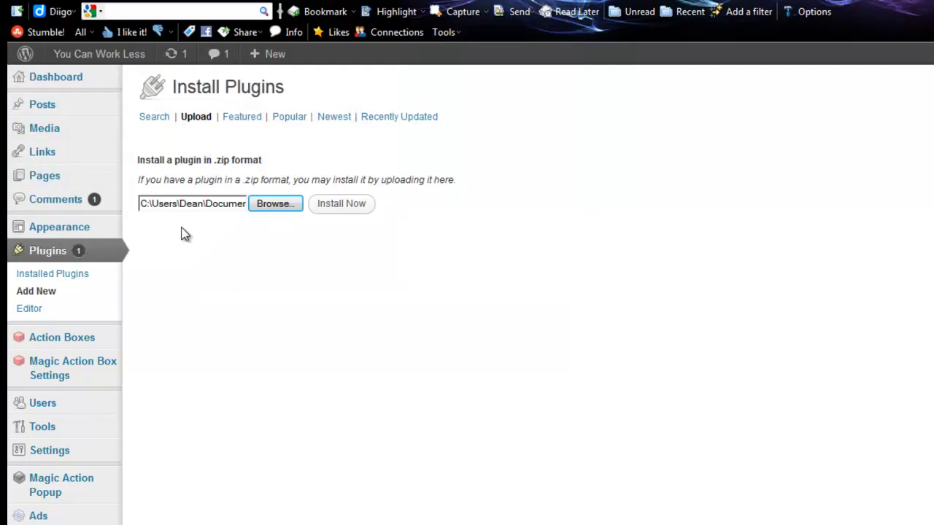
{"action": "left_click", "coordinate": [340, 205]}
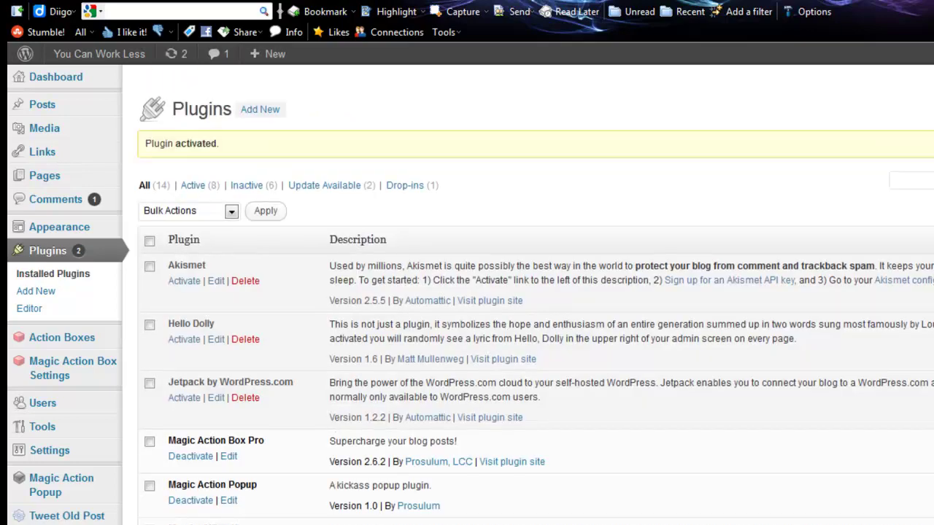
Look through the installed plugins list, checking the Tweet old post entry and the admin menu entries that plugins add
{"action": "scroll", "coordinate": [341, 415], "scroll_direction": "down", "scroll_amount": 6}
{"action": "scroll", "coordinate": [467, 296], "scroll_direction": "down", "scroll_amount": 1}
{"action": "scroll", "coordinate": [467, 295], "scroll_direction": "up", "scroll_amount": 1}
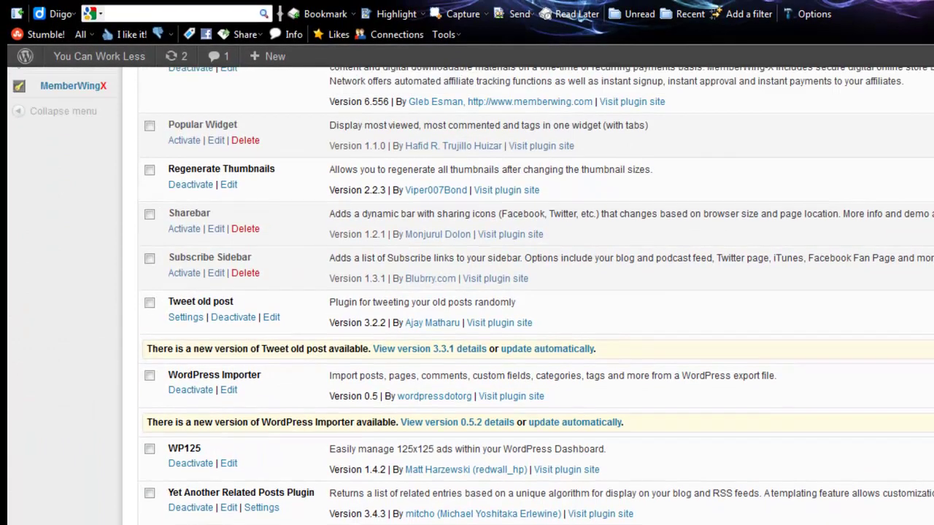
{"action": "scroll", "coordinate": [219, 401], "scroll_direction": "up", "scroll_amount": 1}
{"action": "scroll", "coordinate": [219, 401], "scroll_direction": "down", "scroll_amount": 1}
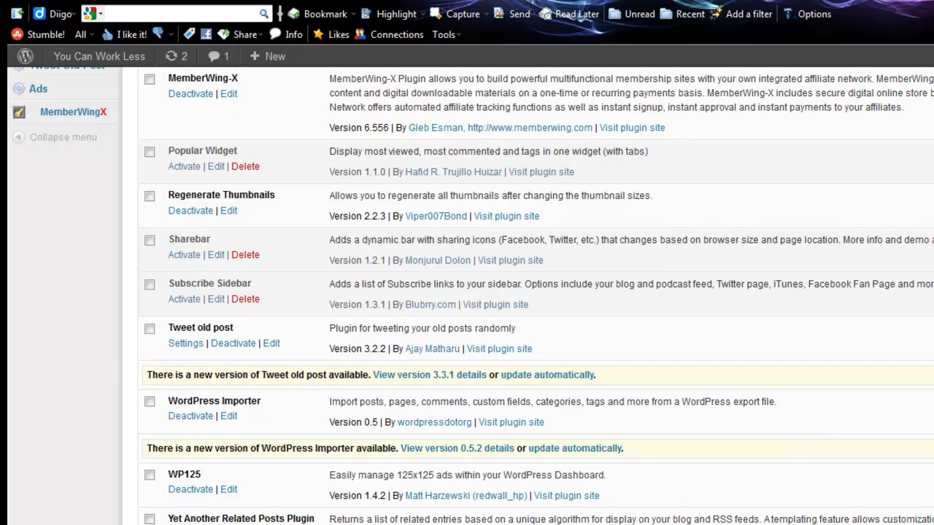
{"action": "scroll", "coordinate": [467, 292], "scroll_direction": "up", "scroll_amount": 5}
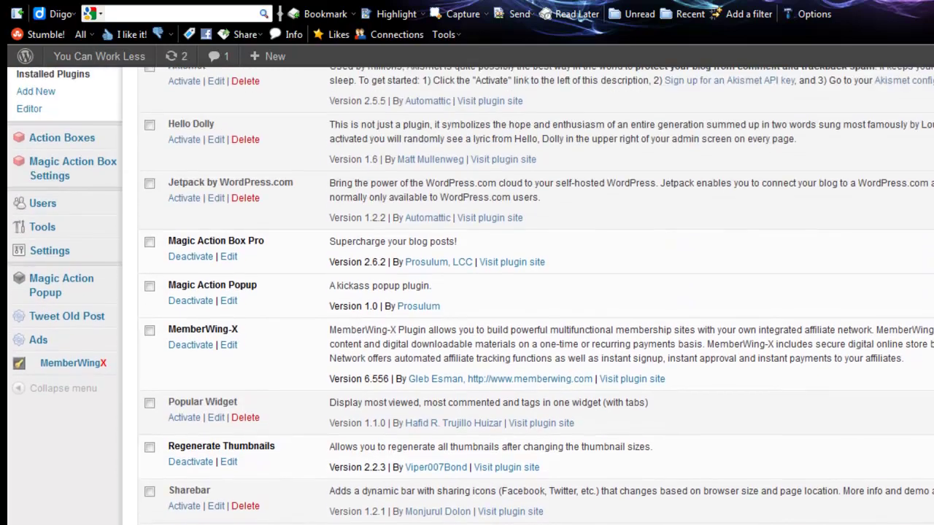
{"action": "scroll", "coordinate": [467, 291], "scroll_direction": "up", "scroll_amount": 2}
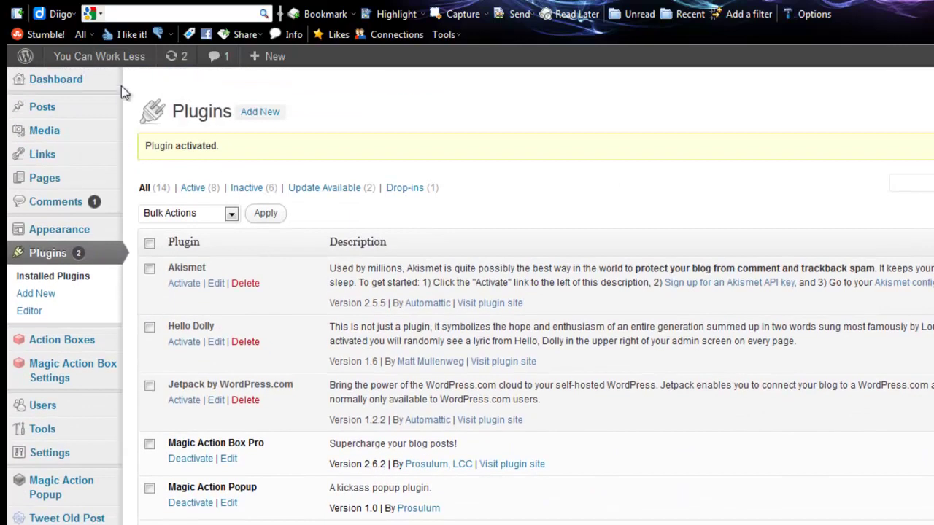
{"action": "mouse_move", "coordinate": [117, 87]}
{"action": "scroll", "coordinate": [471, 297], "scroll_direction": "down", "scroll_amount": 1}
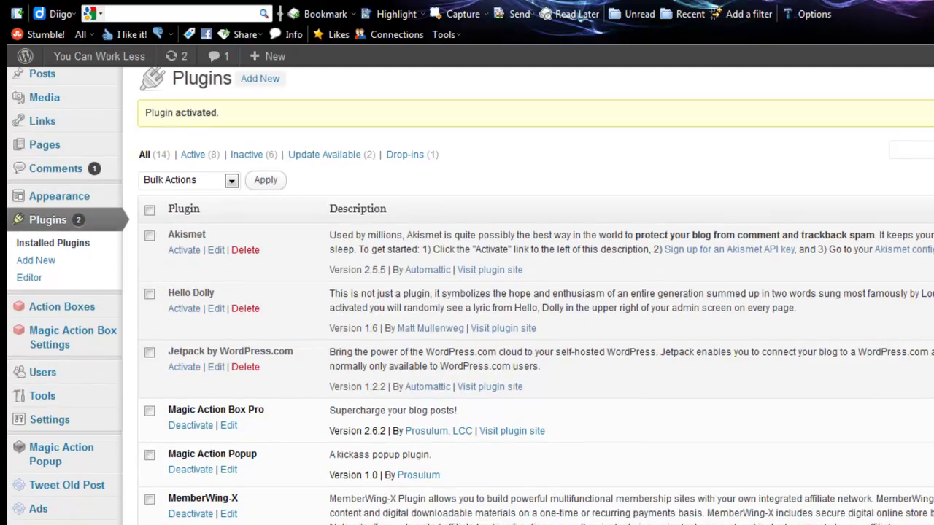
{"action": "scroll", "coordinate": [470, 298], "scroll_direction": "down", "scroll_amount": 1}
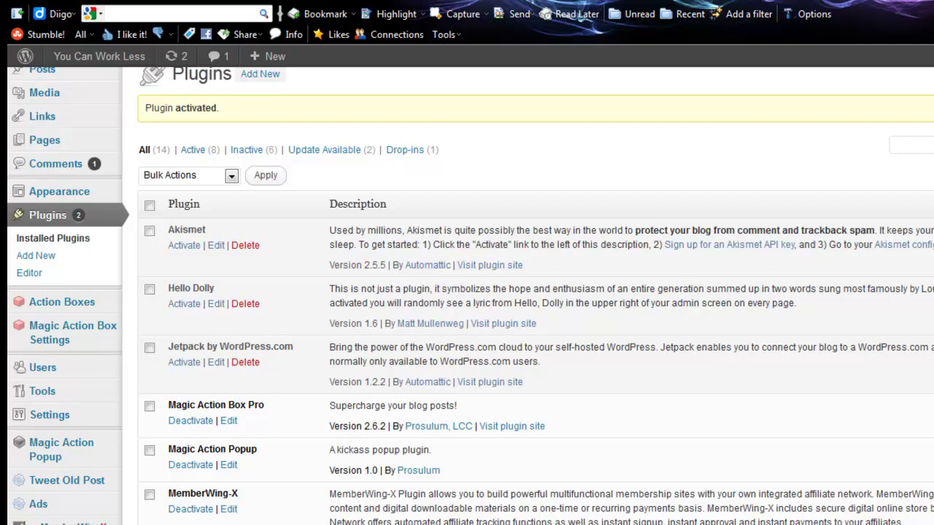
{"action": "scroll", "coordinate": [471, 298], "scroll_direction": "down", "scroll_amount": 1}
{"action": "scroll", "coordinate": [471, 297], "scroll_direction": "down", "scroll_amount": 2}
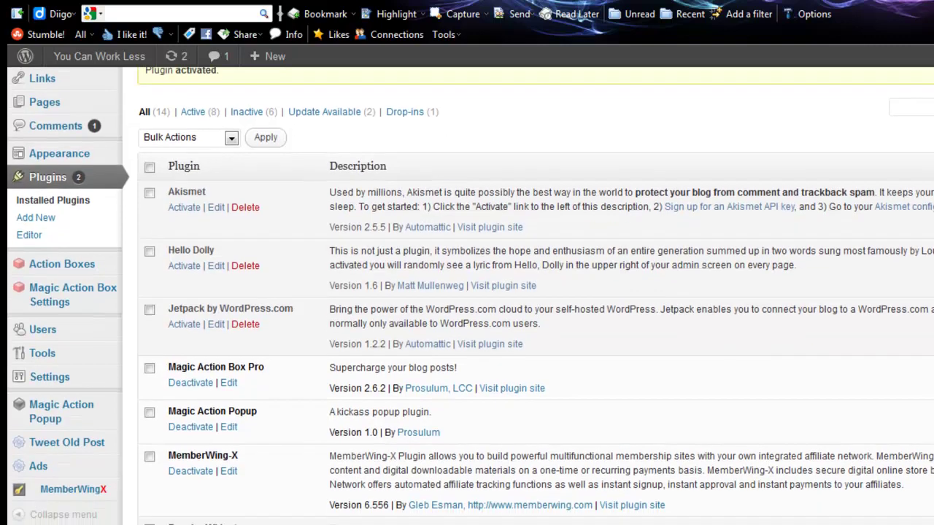
{"action": "scroll", "coordinate": [471, 297], "scroll_direction": "down", "scroll_amount": 5}
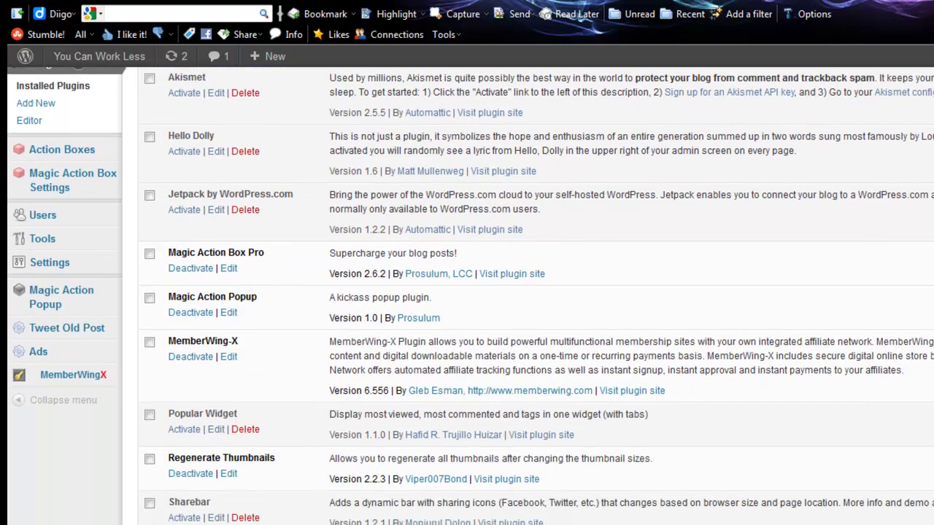
{"action": "scroll", "coordinate": [470, 297], "scroll_direction": "down", "scroll_amount": 10}
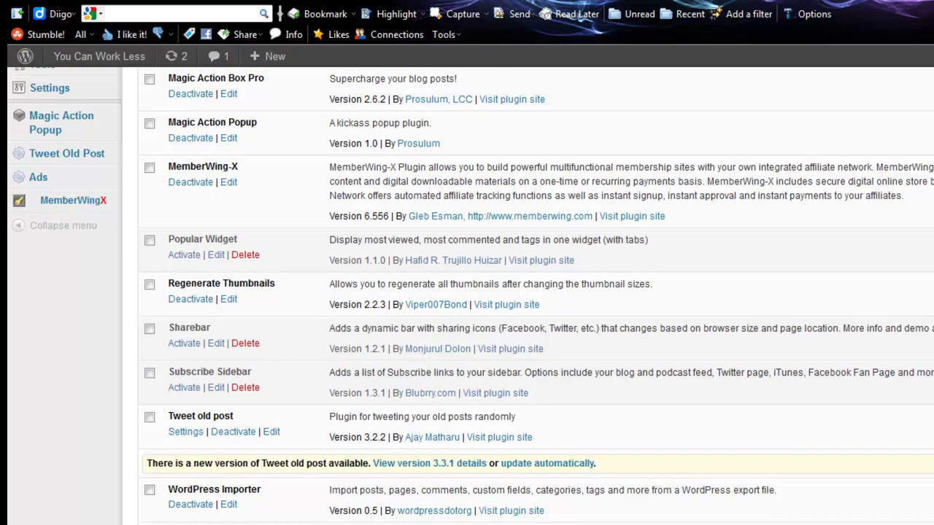
{"action": "scroll", "coordinate": [411, 229], "scroll_direction": "up", "scroll_amount": 17}
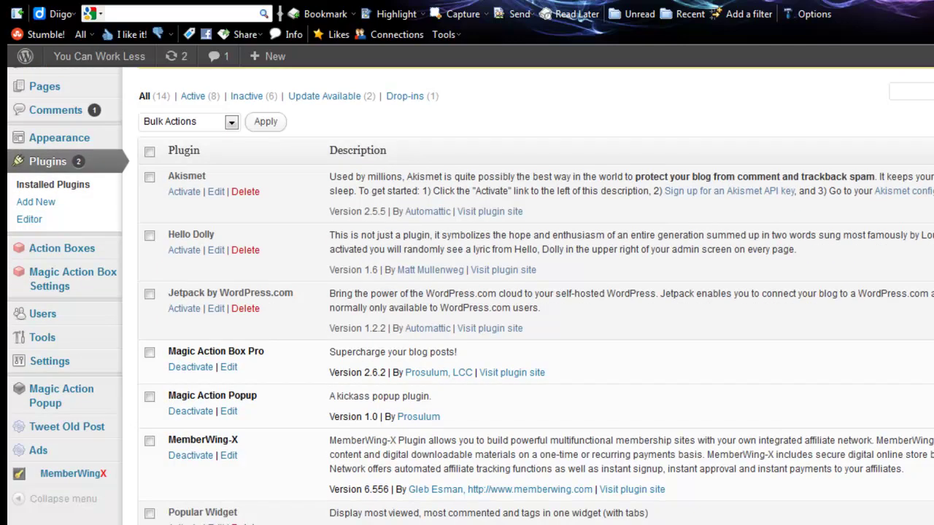
{"action": "scroll", "coordinate": [858, 327], "scroll_direction": "up", "scroll_amount": 1}
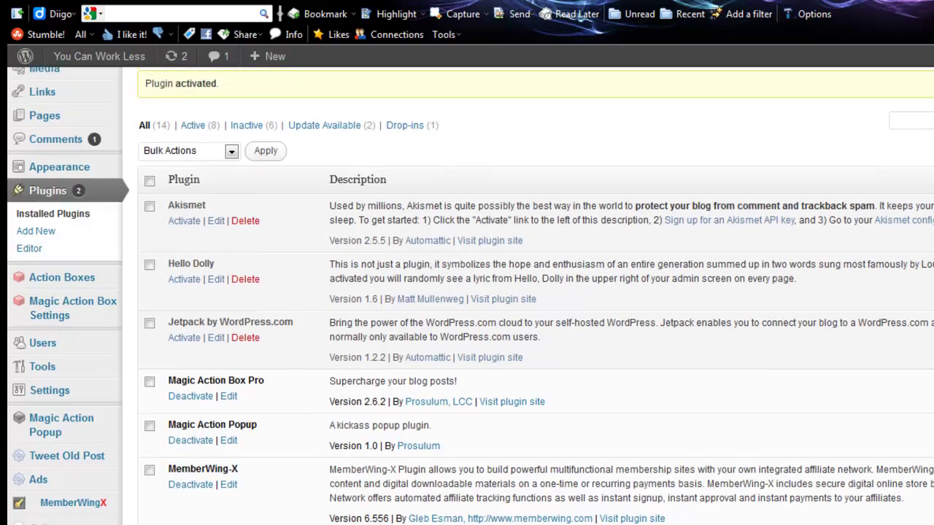
Search the plugin directory for new plugins with the term "seo"
{"action": "left_click", "coordinate": [40, 244]}
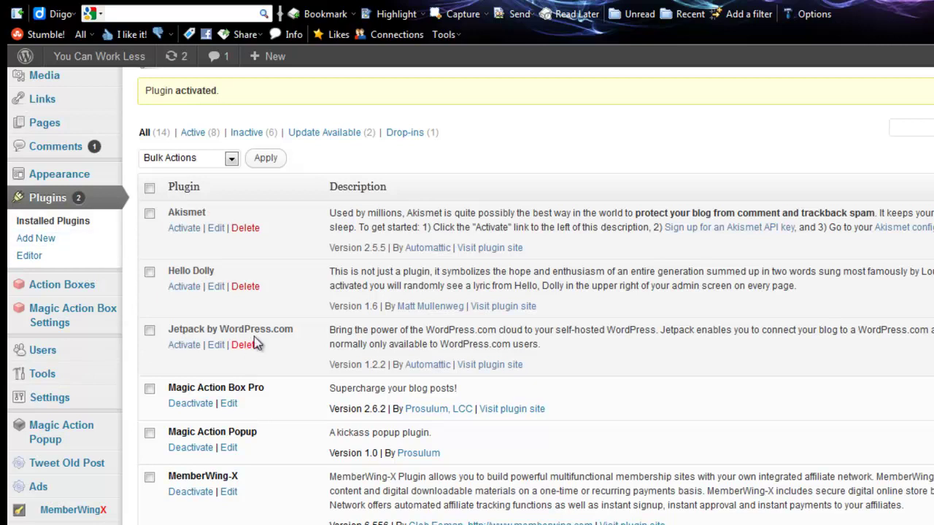
{"action": "left_click", "coordinate": [265, 239]}
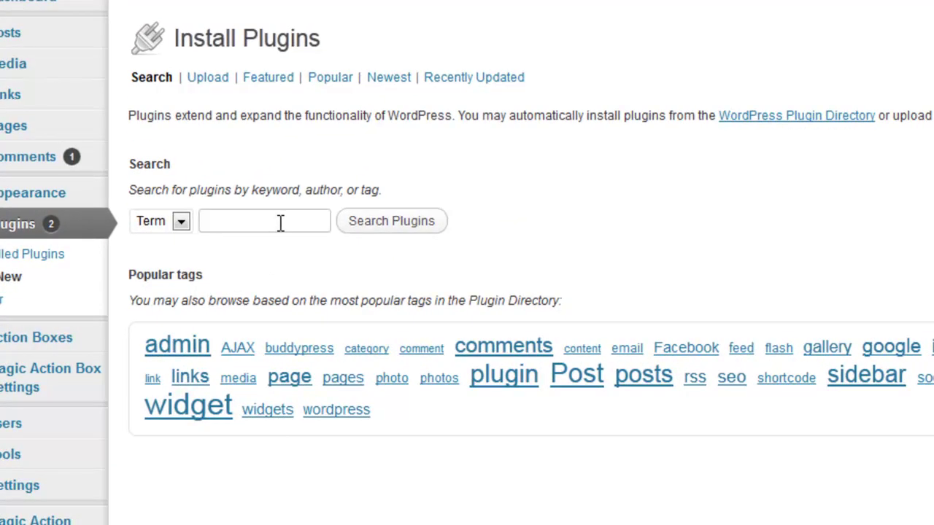
{"action": "type", "text": "seo"}
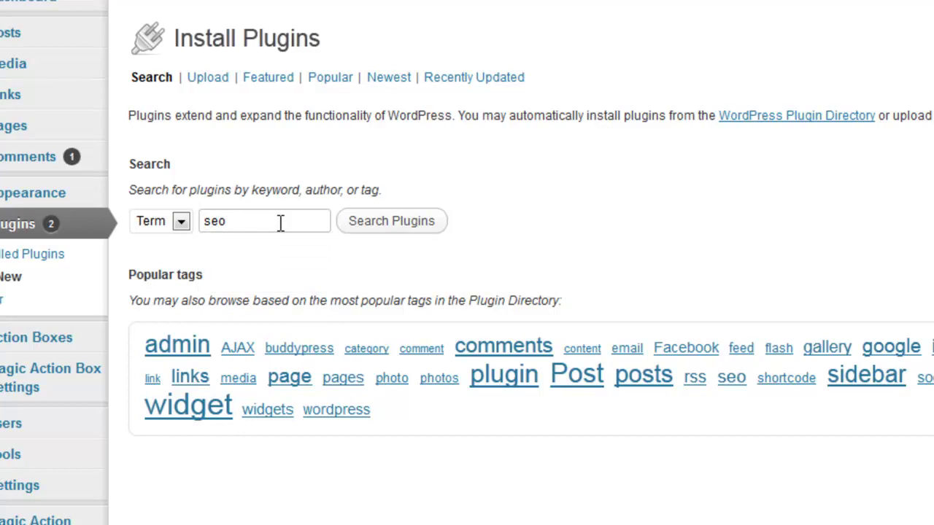
{"action": "key", "text": "Return"}
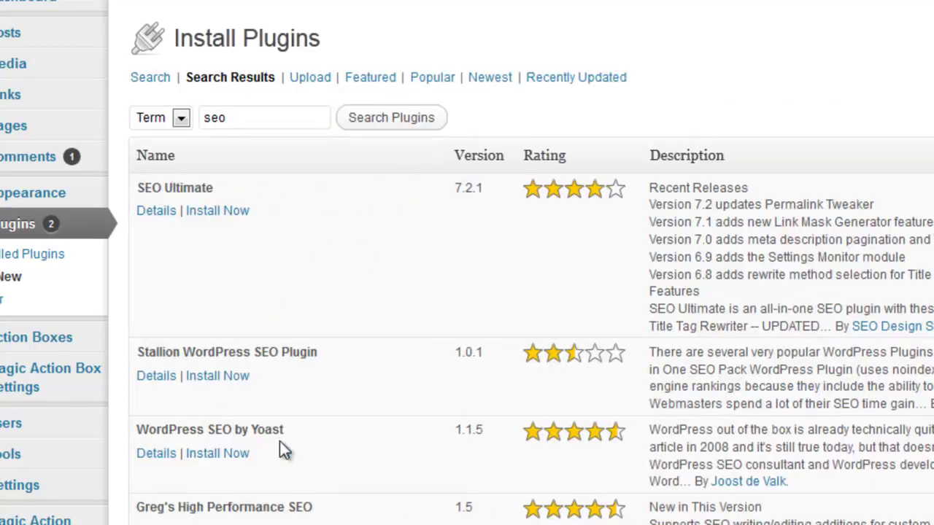
Browse the SEO plugin results and install WordPress SEO by Yoast, confirming the installation
{"action": "scroll", "coordinate": [467, 329], "scroll_direction": "down", "scroll_amount": 3}
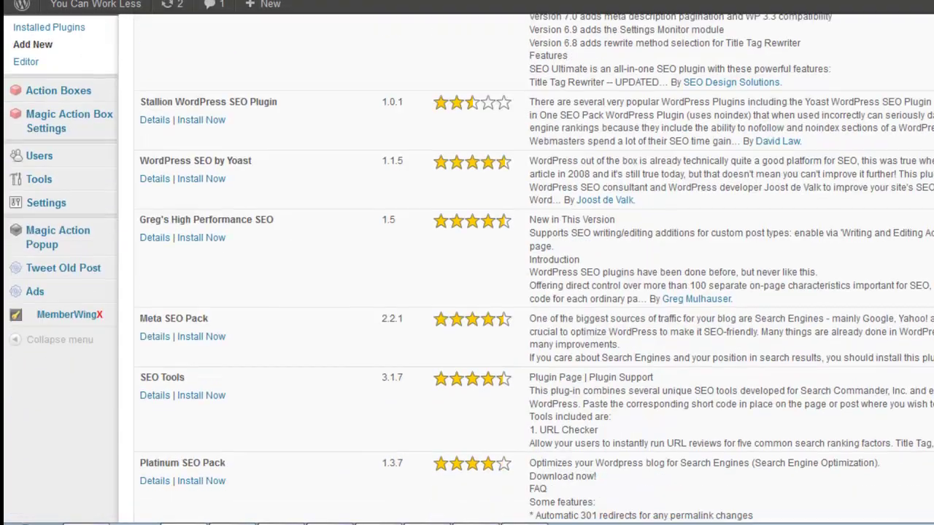
{"action": "scroll", "coordinate": [467, 292], "scroll_direction": "down", "scroll_amount": 10}
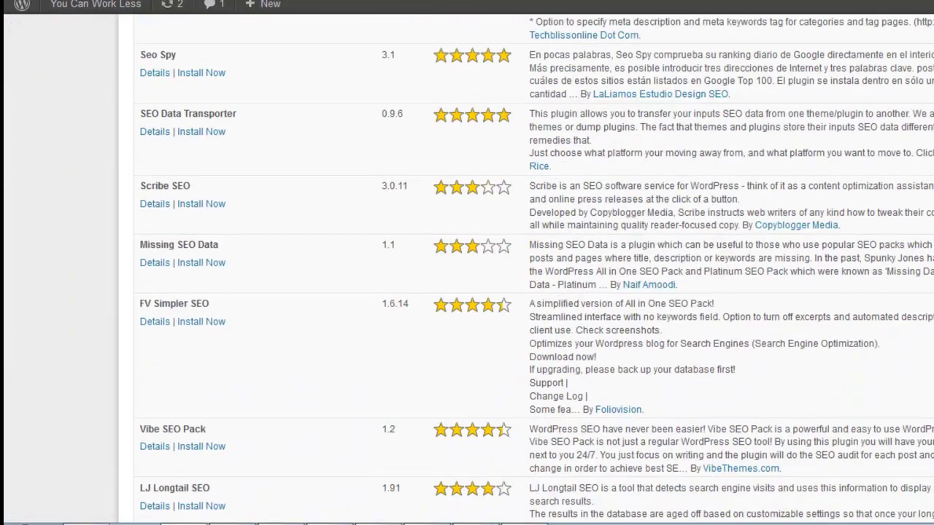
{"action": "scroll", "coordinate": [467, 292], "scroll_direction": "up", "scroll_amount": 15}
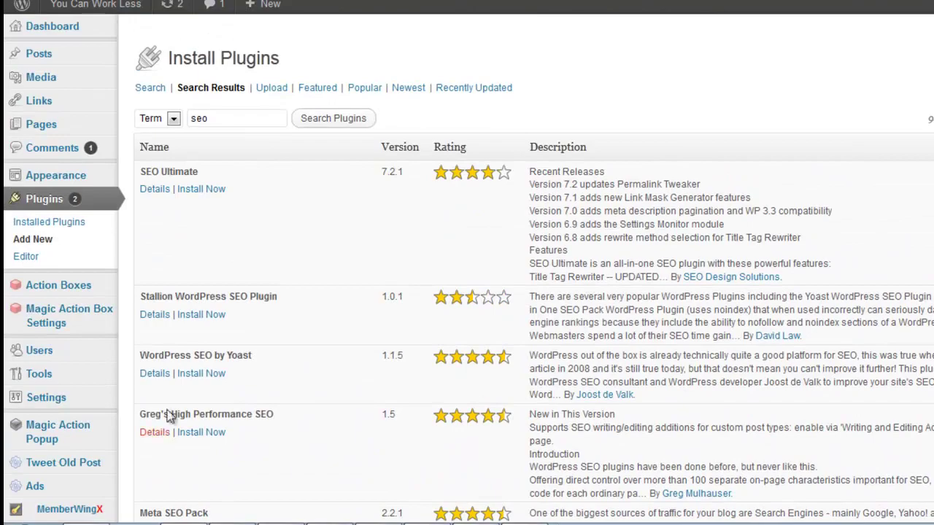
{"action": "left_click", "coordinate": [189, 376]}
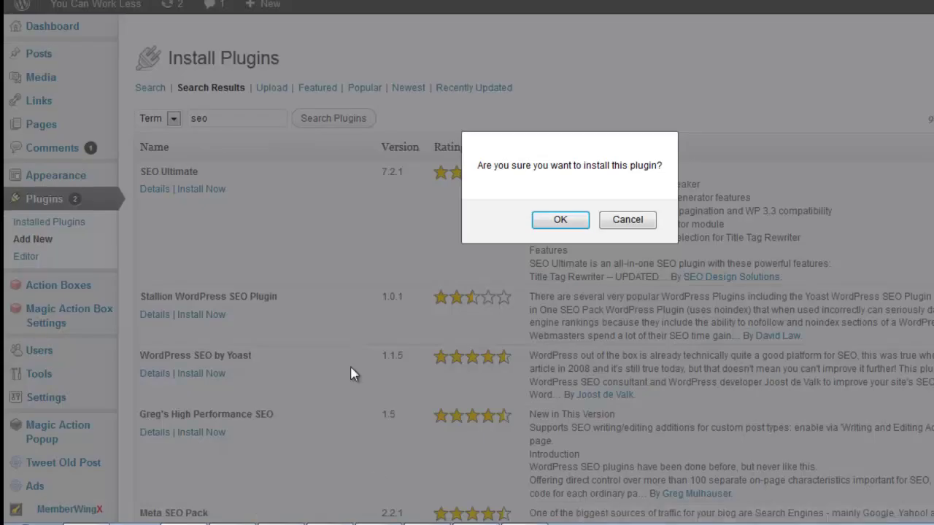
{"action": "left_click", "coordinate": [549, 221]}
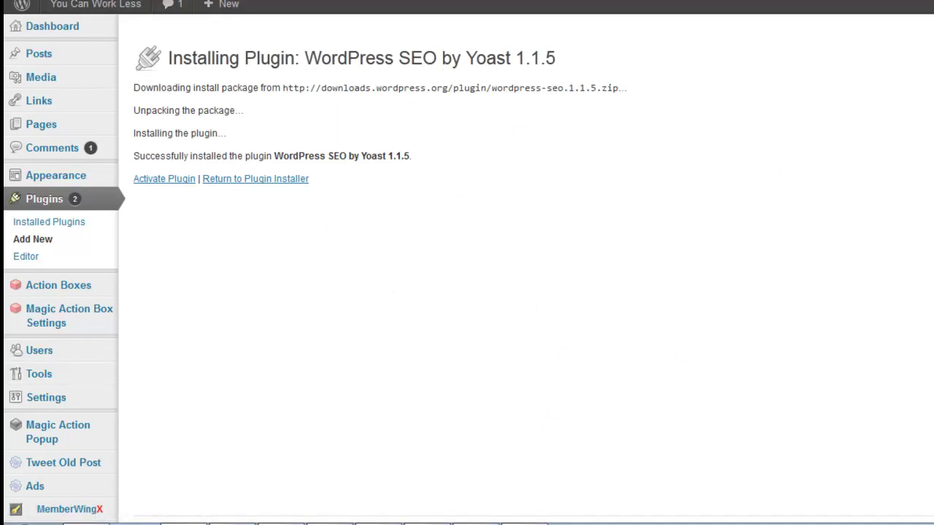
Return to the SEO search results and examine the WordPress SEO by Yoast details, including its download count and compatibility
{"action": "key", "text": "alt+Left"}
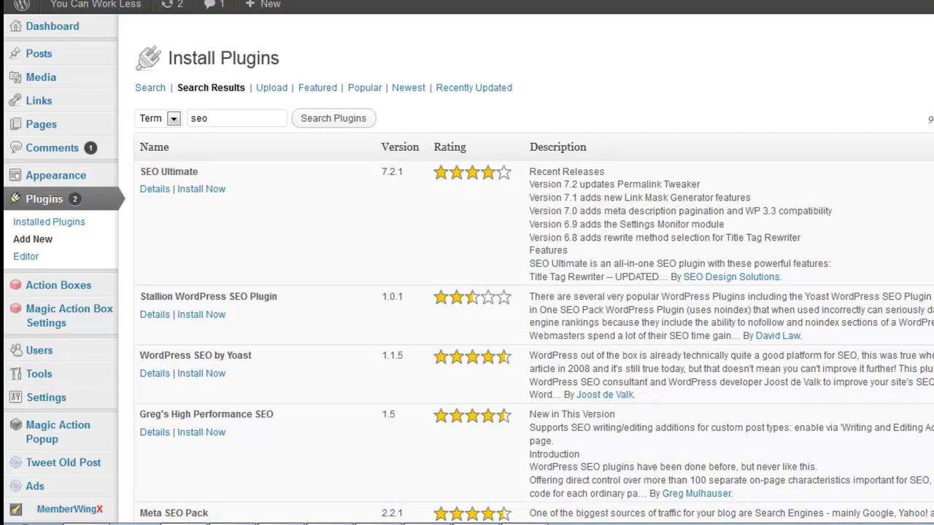
{"action": "scroll", "coordinate": [414, 351], "scroll_direction": "down", "scroll_amount": 3}
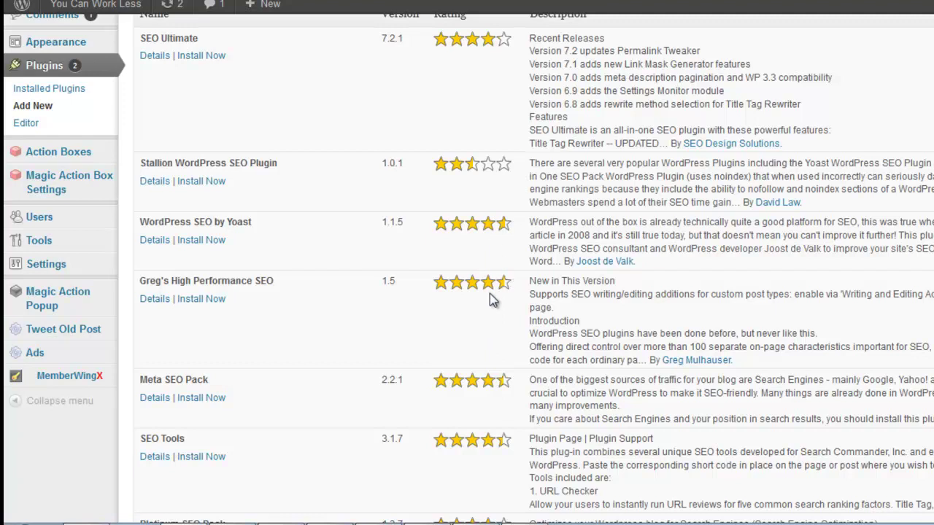
{"action": "left_click", "coordinate": [151, 243]}
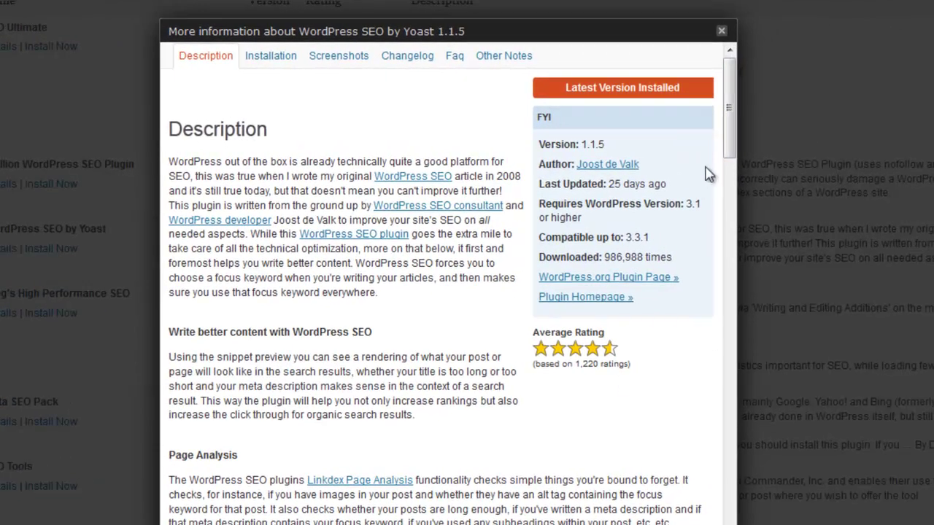
{"action": "left_click_drag", "start_coordinate": [732, 114], "coordinate": [715, 93]}
{"action": "left_click_drag", "start_coordinate": [605, 257], "coordinate": [686, 262]}
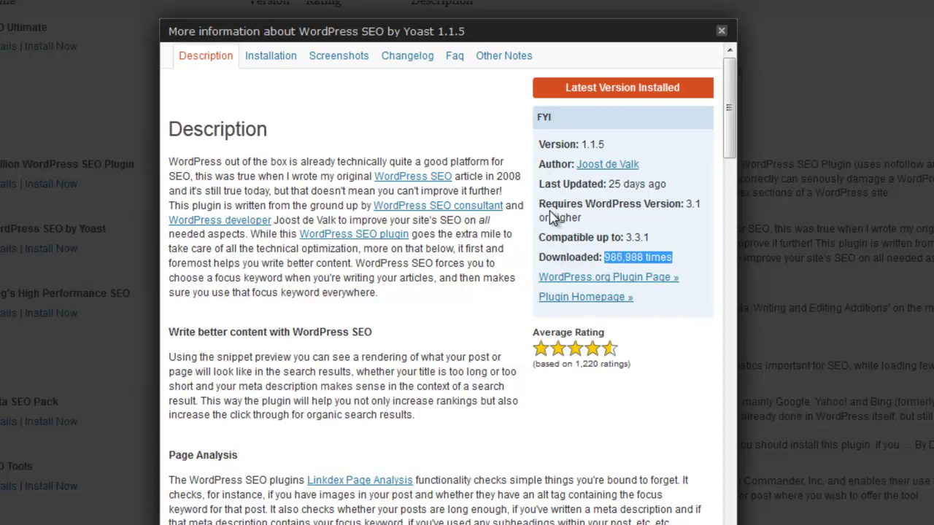
{"action": "left_click_drag", "start_coordinate": [546, 229], "coordinate": [609, 204]}
{"action": "left_click", "coordinate": [584, 237]}
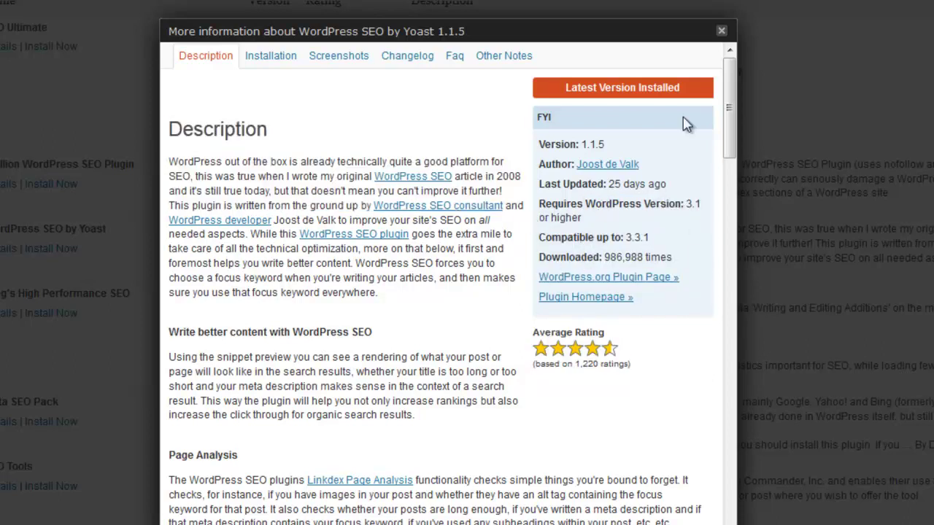
Examine the Installation, Screenshots, Changelog and Faq information for WordPress SEO by Yoast and close its details
{"action": "left_click_drag", "start_coordinate": [671, 187], "coordinate": [532, 213]}
{"action": "left_click", "coordinate": [529, 223]}
{"action": "left_click", "coordinate": [270, 64]}
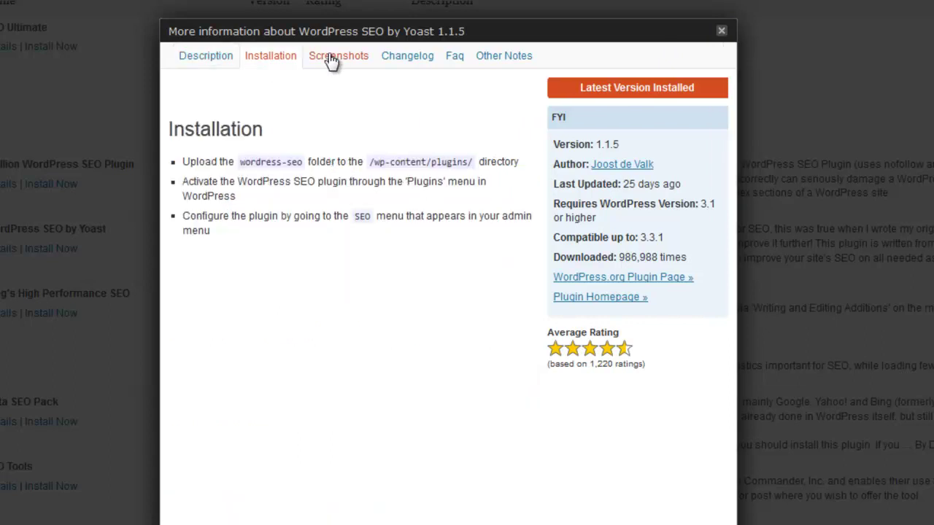
{"action": "left_click", "coordinate": [353, 58]}
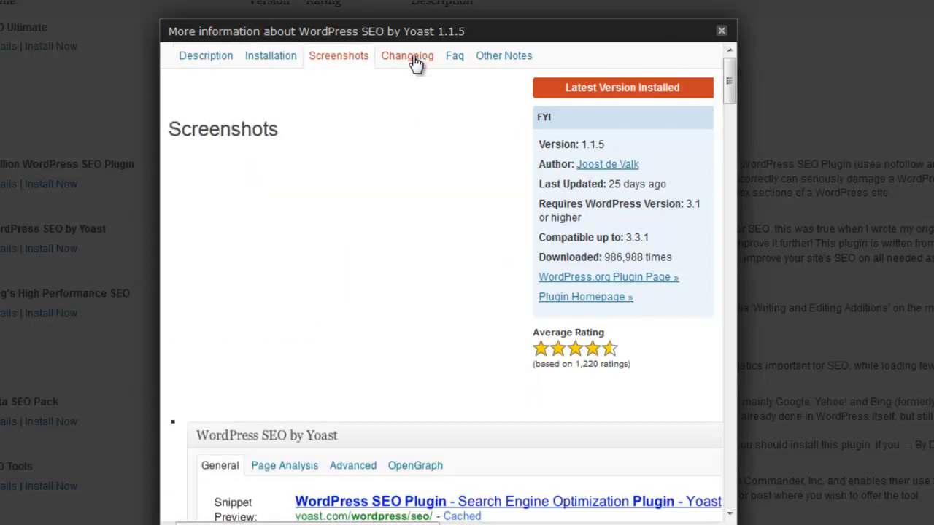
{"action": "left_click_drag", "start_coordinate": [729, 82], "coordinate": [774, 36]}
{"action": "left_click", "coordinate": [420, 68]}
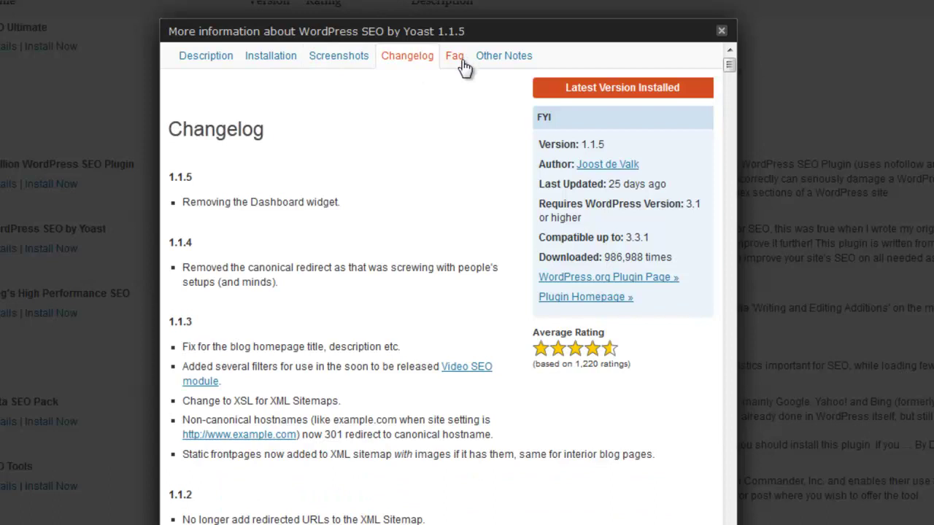
{"action": "left_click", "coordinate": [459, 64]}
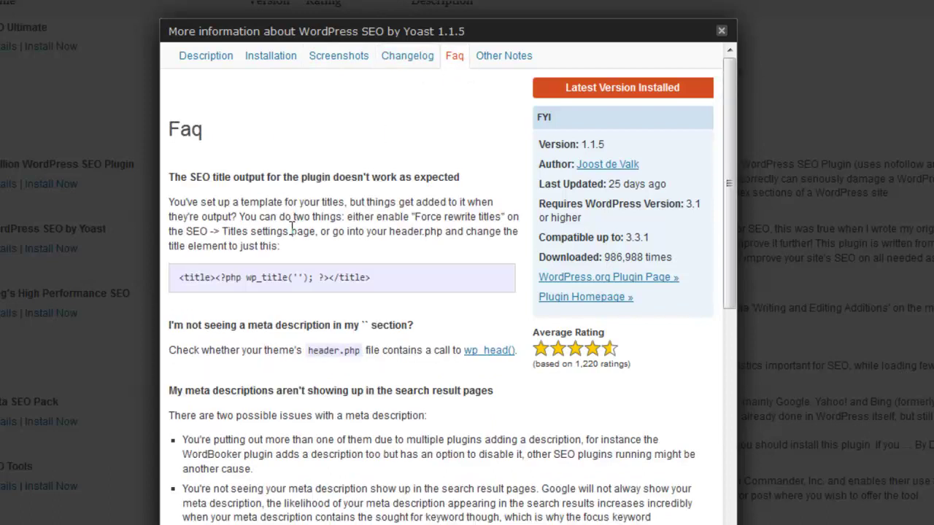
{"action": "left_click", "coordinate": [722, 33]}
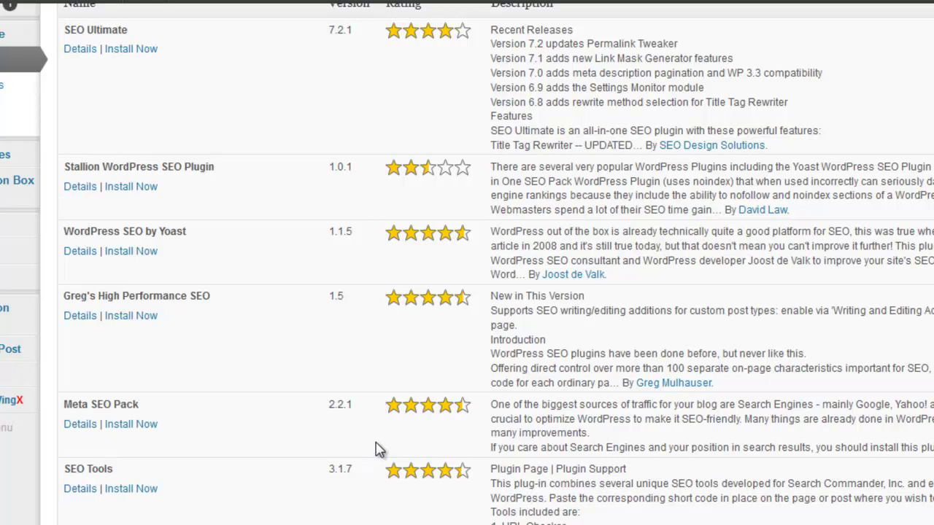
Check the rating and details of Greg's High Performance SEO and close its details
{"action": "mouse_move", "coordinate": [431, 311]}
{"action": "mouse_move", "coordinate": [465, 305]}
{"action": "left_click", "coordinate": [86, 317]}
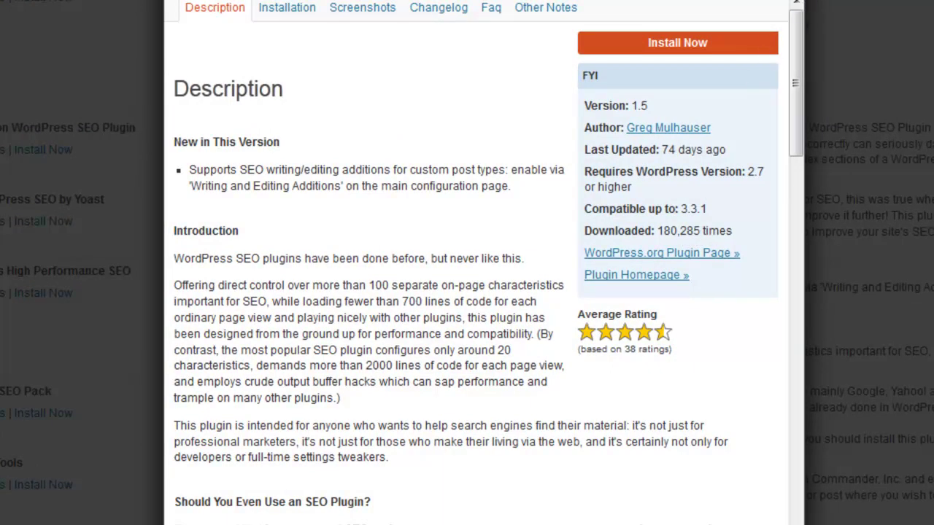
{"action": "left_click", "coordinate": [796, 3]}
View the details of the SEO Tools plugin and examine its download count and number of ratings
{"action": "scroll", "coordinate": [110, 279], "scroll_direction": "down", "scroll_amount": 3}
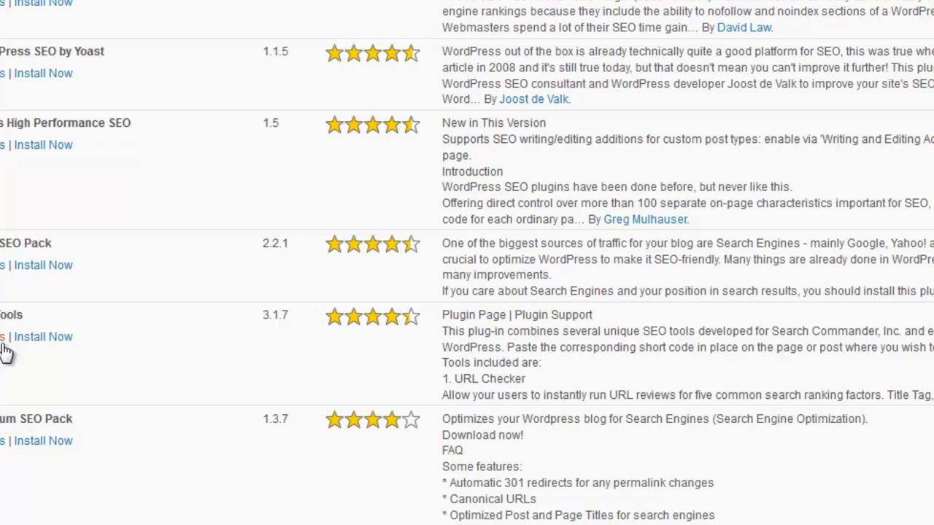
{"action": "left_click", "coordinate": [40, 339]}
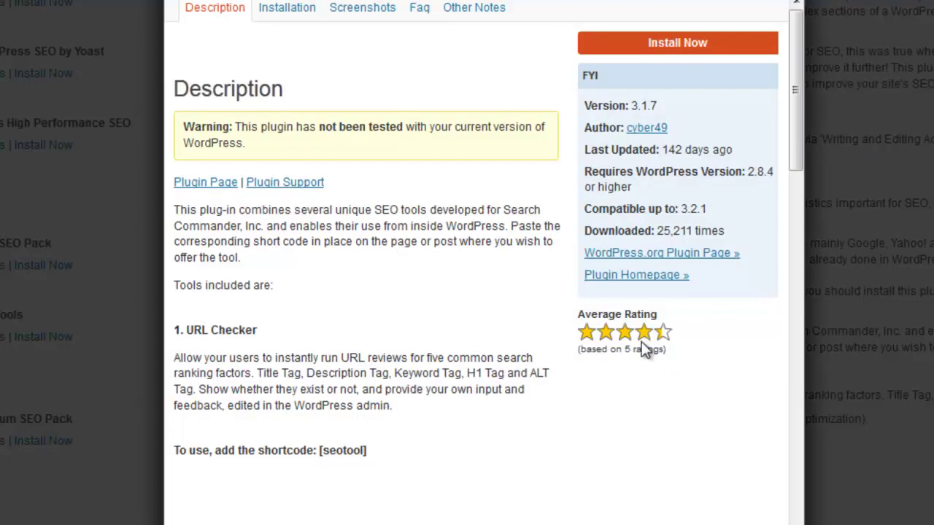
{"action": "left_click_drag", "start_coordinate": [609, 352], "coordinate": [673, 360]}
{"action": "left_click", "coordinate": [673, 360]}
{"action": "left_click_drag", "start_coordinate": [659, 231], "coordinate": [689, 245]}
{"action": "left_click_drag", "start_coordinate": [666, 350], "coordinate": [561, 357]}
{"action": "left_click", "coordinate": [679, 340]}
Check the compatibility warning and last update date of SEO Tools, and close its details
{"action": "left_click_drag", "start_coordinate": [192, 127], "coordinate": [367, 143]}
{"action": "left_click", "coordinate": [330, 154]}
{"action": "left_click_drag", "start_coordinate": [327, 154], "coordinate": [170, 139]}
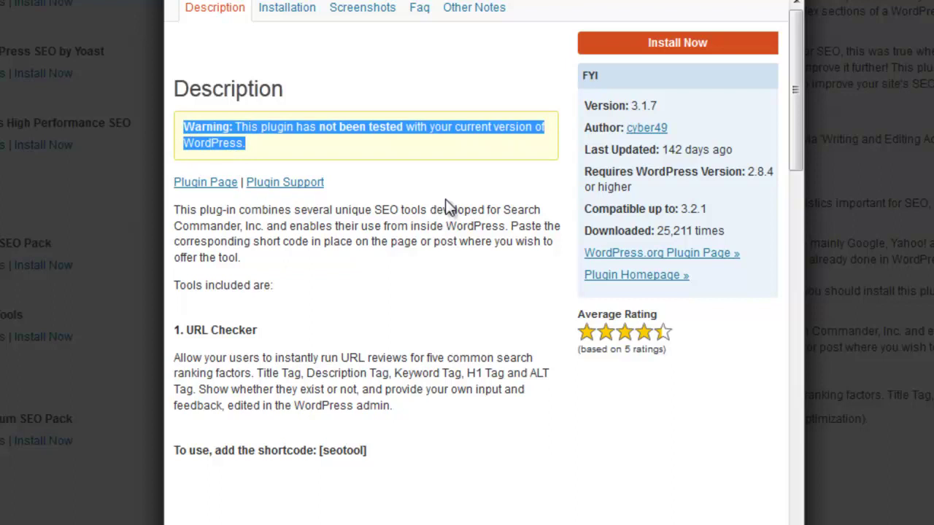
{"action": "left_click", "coordinate": [471, 288]}
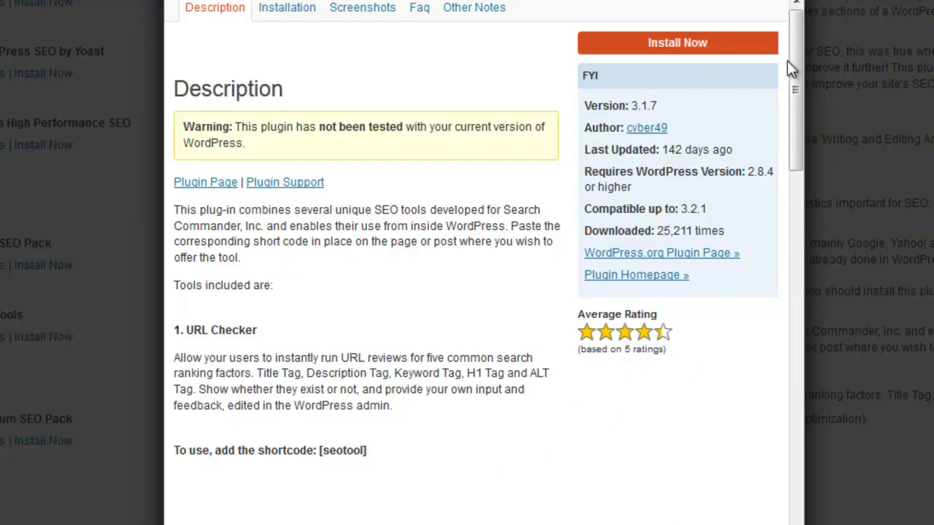
{"action": "left_click_drag", "start_coordinate": [741, 155], "coordinate": [660, 154]}
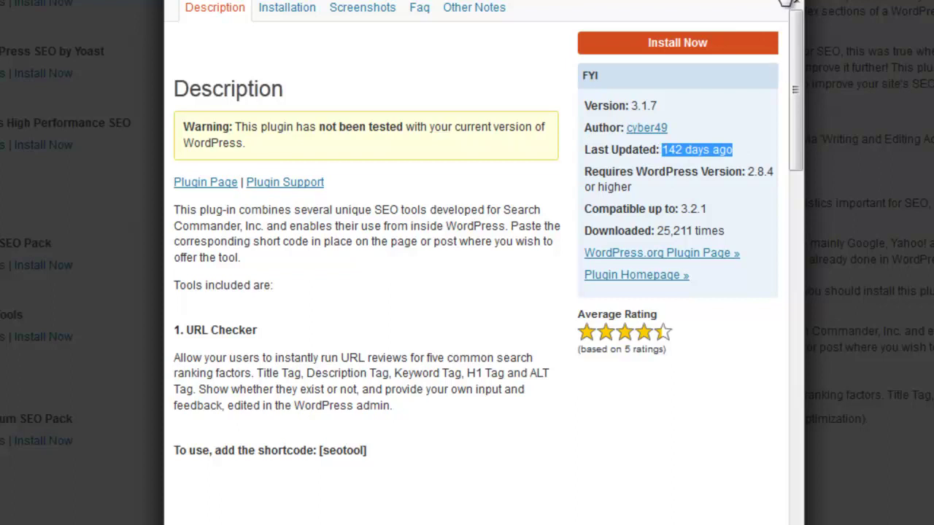
{"action": "left_click", "coordinate": [675, 330]}
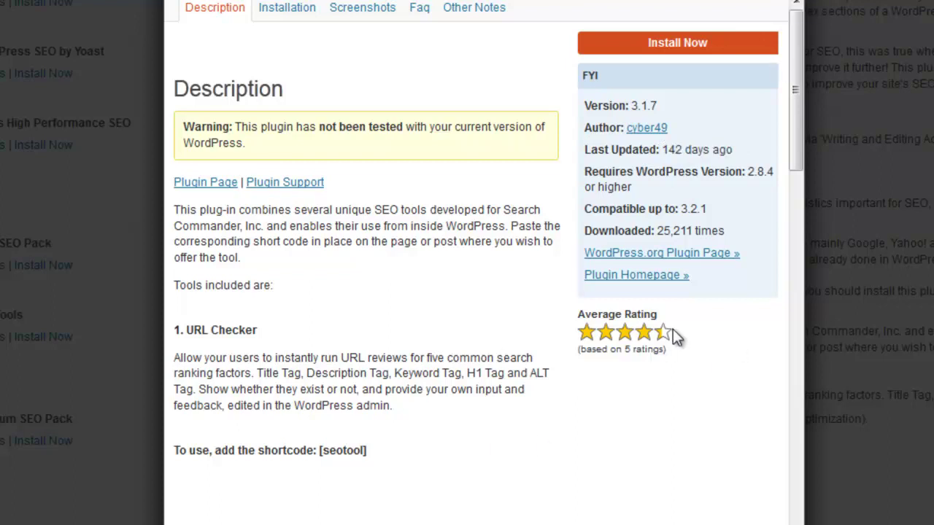
{"action": "left_click", "coordinate": [658, 378]}
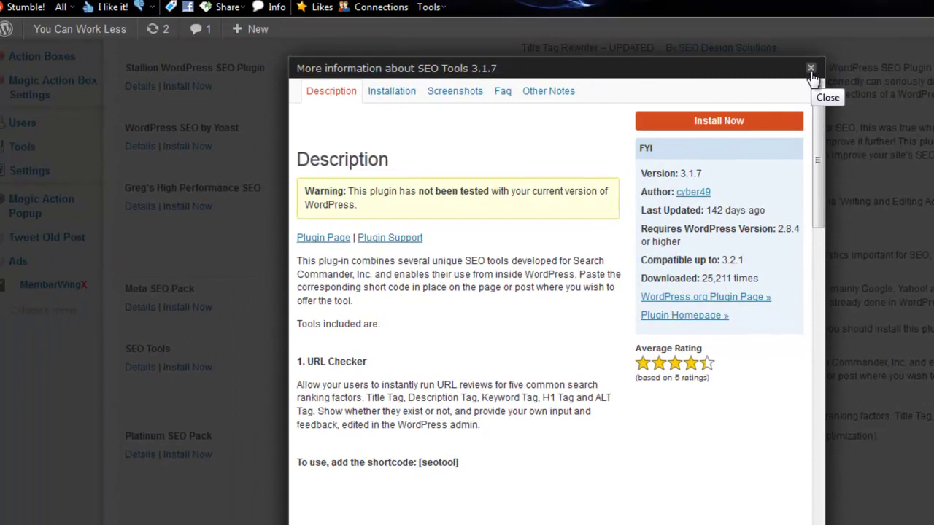
{"action": "left_click", "coordinate": [810, 70]}
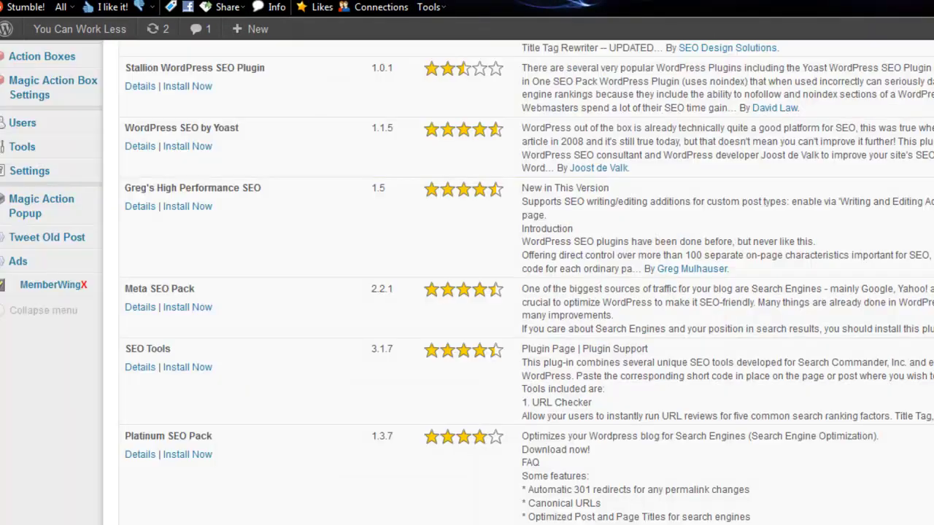
Try installing Greg's High Performance SEO from the search results, cancelling at the confirmation
{"action": "scroll", "coordinate": [467, 292], "scroll_direction": "up", "scroll_amount": 5}
{"action": "scroll", "coordinate": [467, 292], "scroll_direction": "down", "scroll_amount": 3}
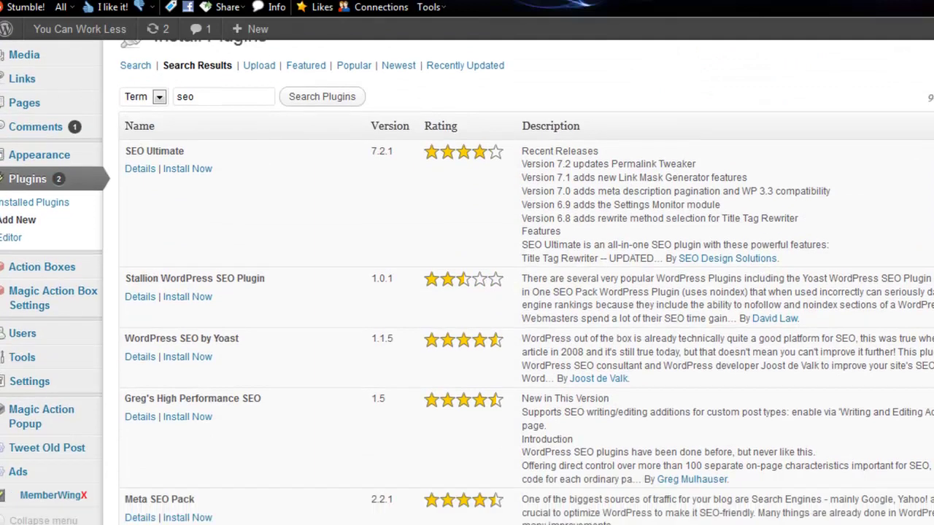
{"action": "scroll", "coordinate": [467, 284], "scroll_direction": "down", "scroll_amount": 1}
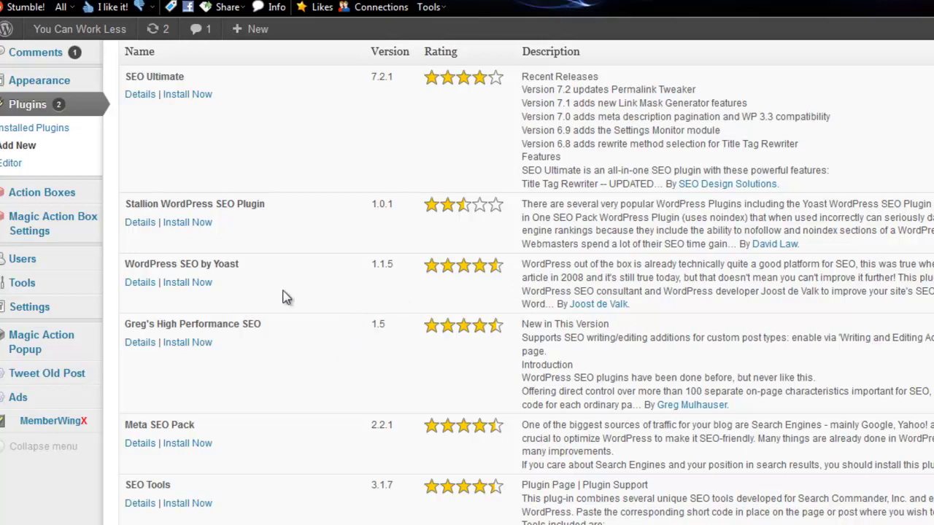
{"action": "left_click", "coordinate": [179, 348]}
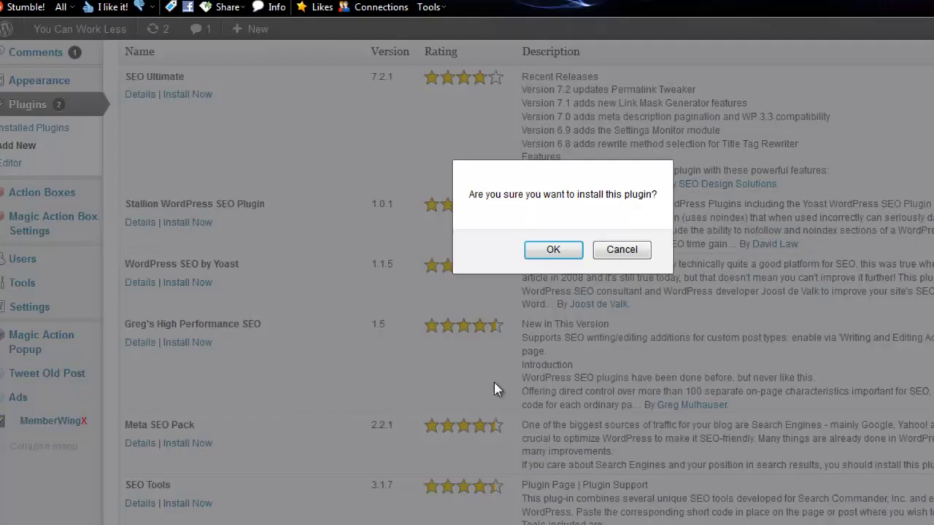
{"action": "left_click", "coordinate": [626, 251]}
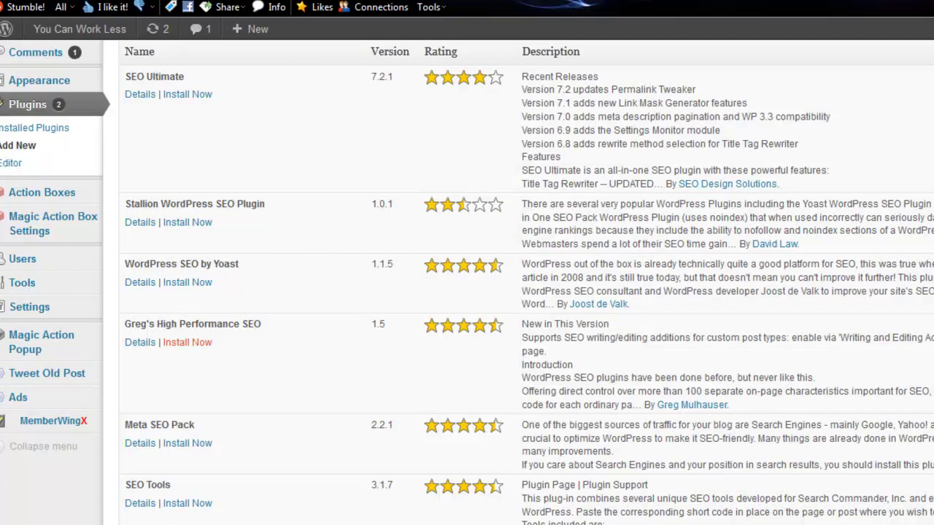
Look through the admin menu entries where plugins place their options, including Settings, Tools, Action Boxes, Magic Action Box Settings and Ads
{"action": "scroll", "coordinate": [141, 444], "scroll_direction": "up", "scroll_amount": 2}
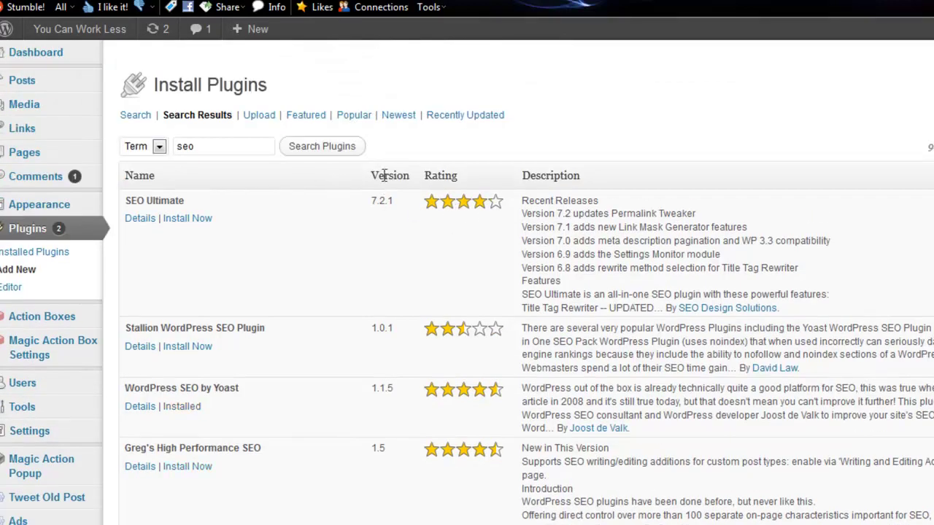
{"action": "scroll", "coordinate": [466, 283], "scroll_direction": "down", "scroll_amount": 1}
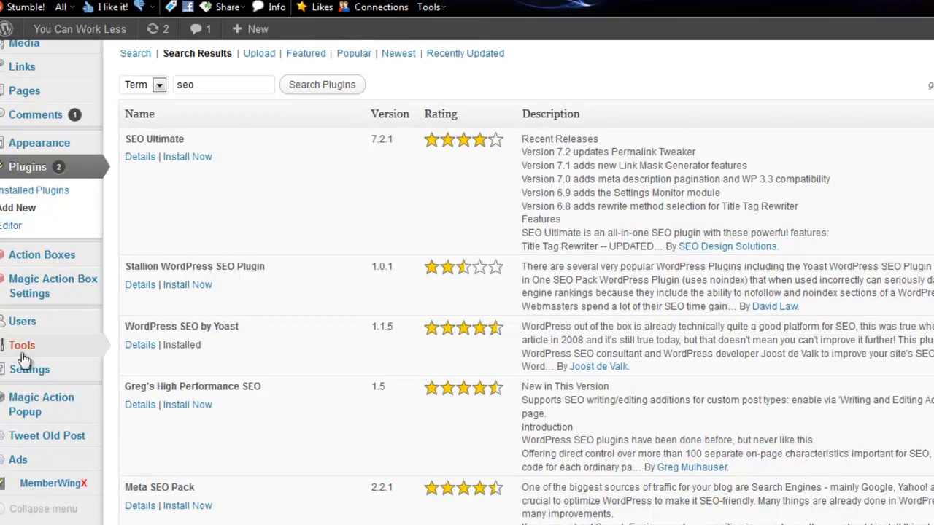
{"action": "mouse_move", "coordinate": [69, 378]}
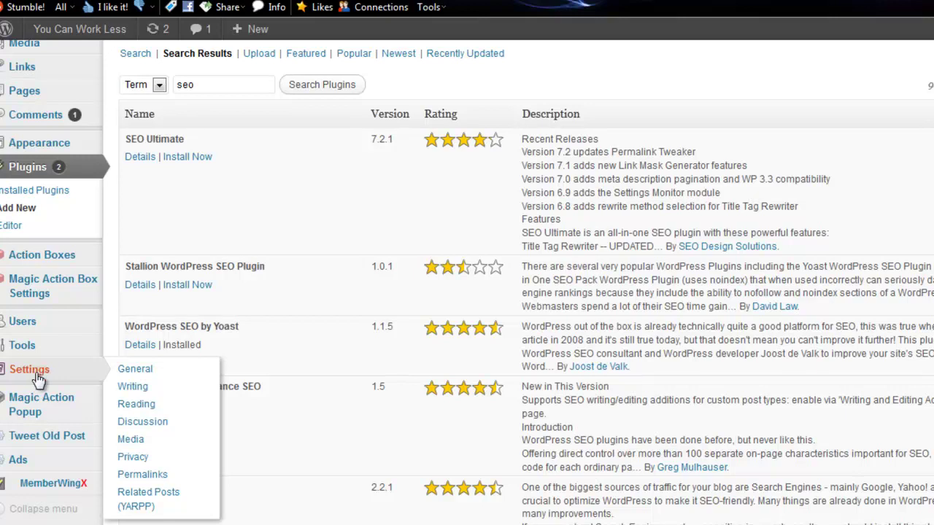
{"action": "mouse_move", "coordinate": [29, 423]}
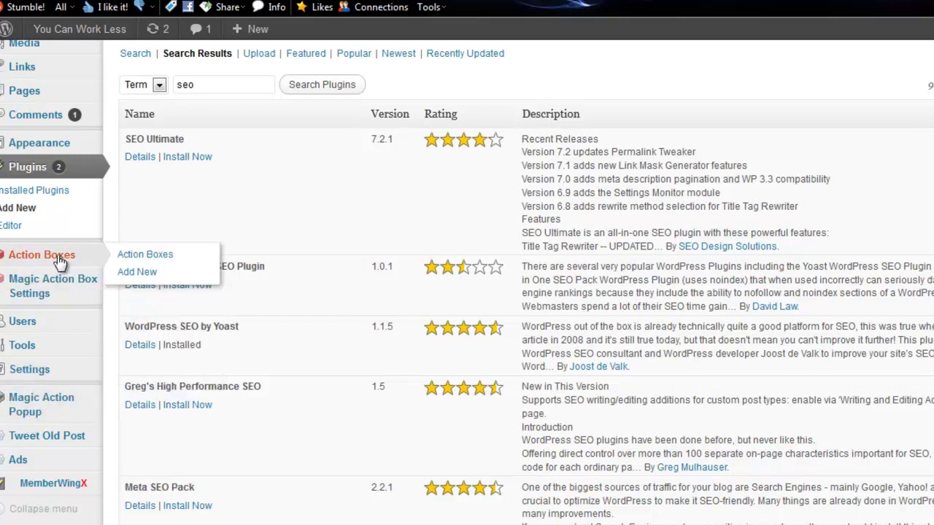
{"action": "mouse_move", "coordinate": [48, 296]}
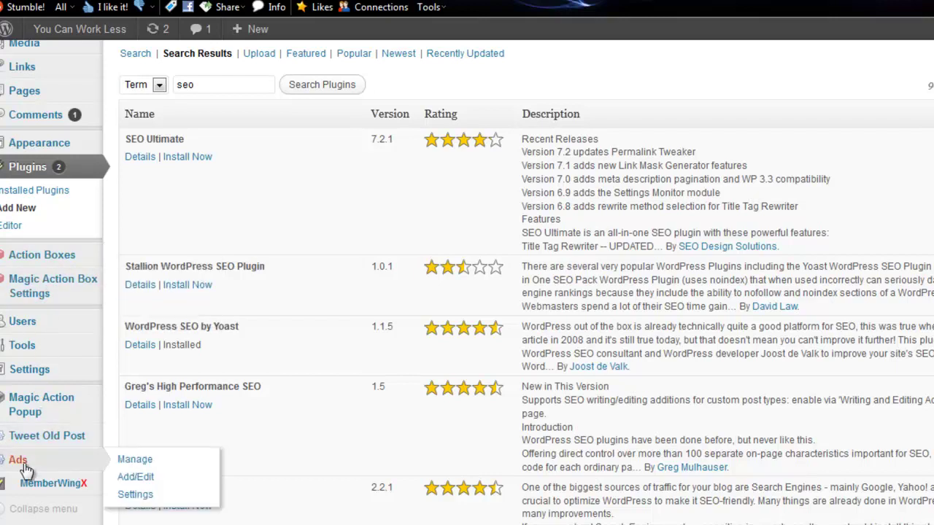
{"action": "mouse_move", "coordinate": [48, 494]}
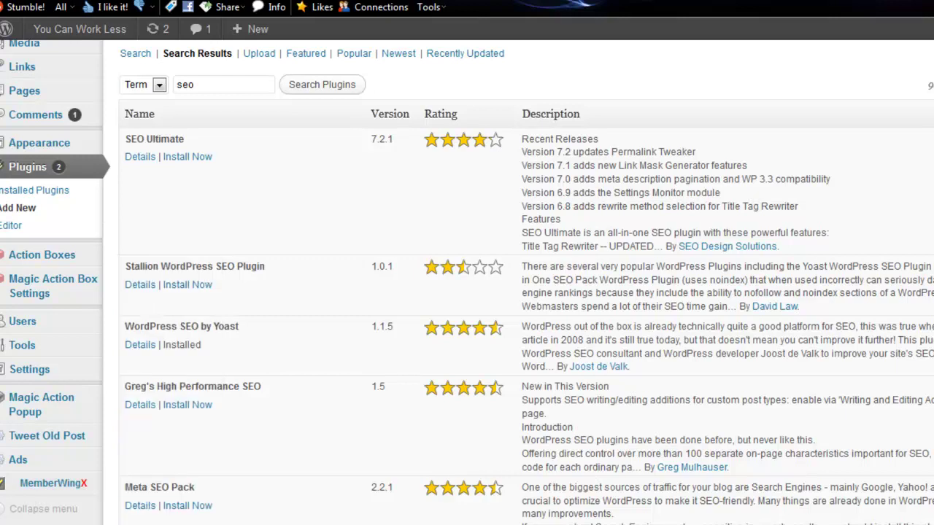
{"action": "scroll", "coordinate": [511, 291], "scroll_direction": "up", "scroll_amount": 2}
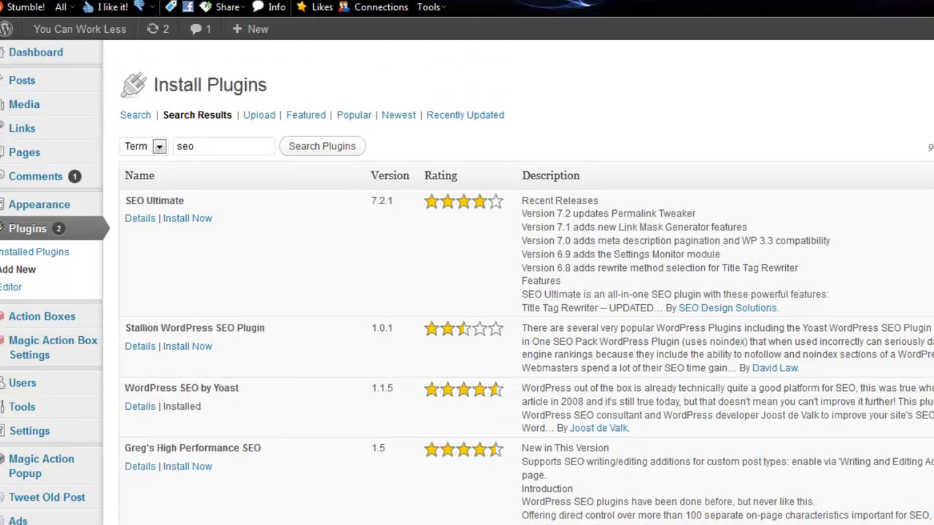
{"action": "mouse_move", "coordinate": [64, 64]}
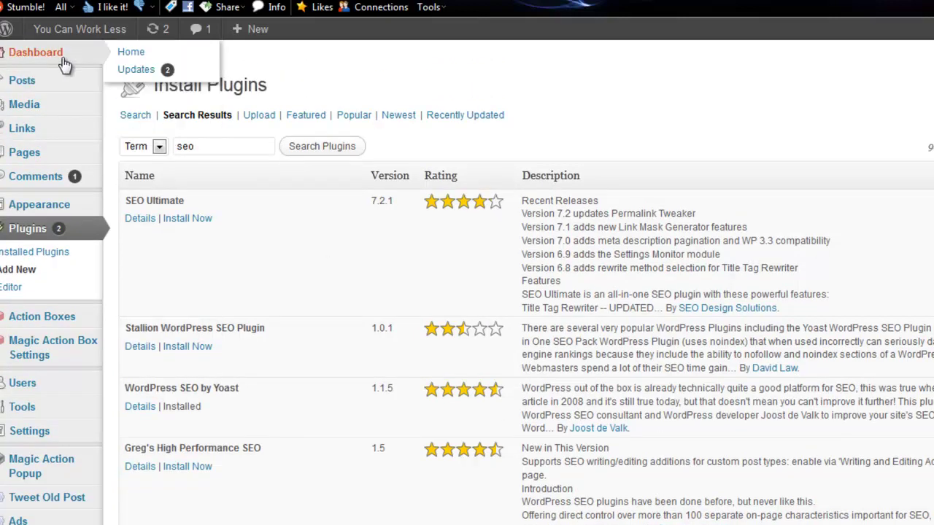
{"action": "mouse_move", "coordinate": [43, 440]}
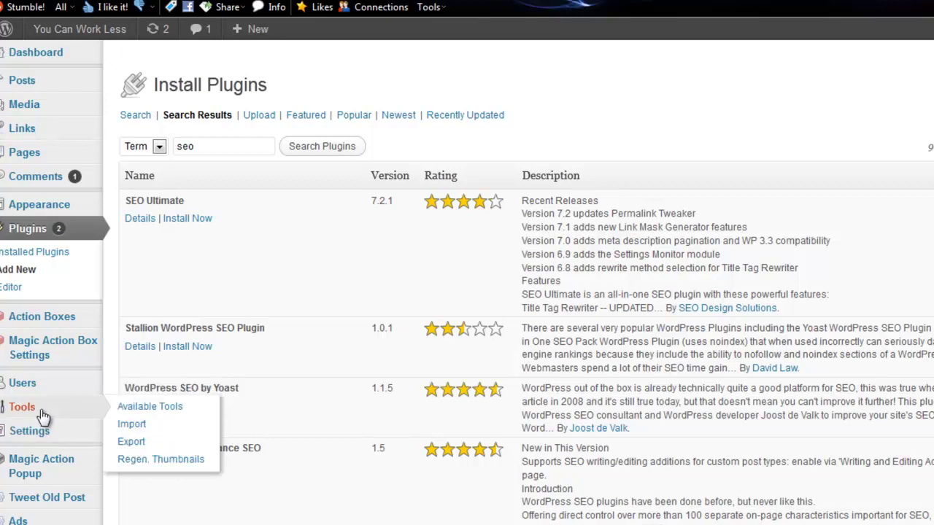
{"action": "mouse_move", "coordinate": [67, 356]}
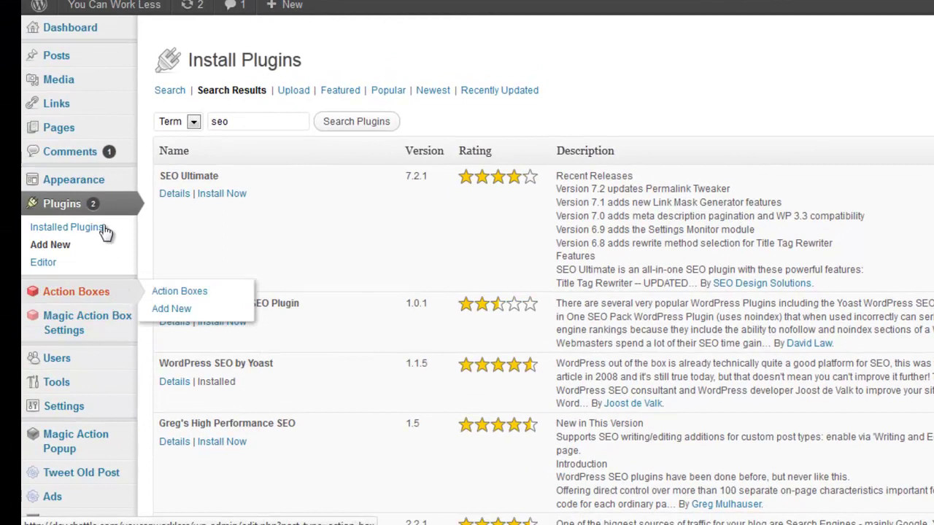
{"action": "mouse_move", "coordinate": [105, 180]}
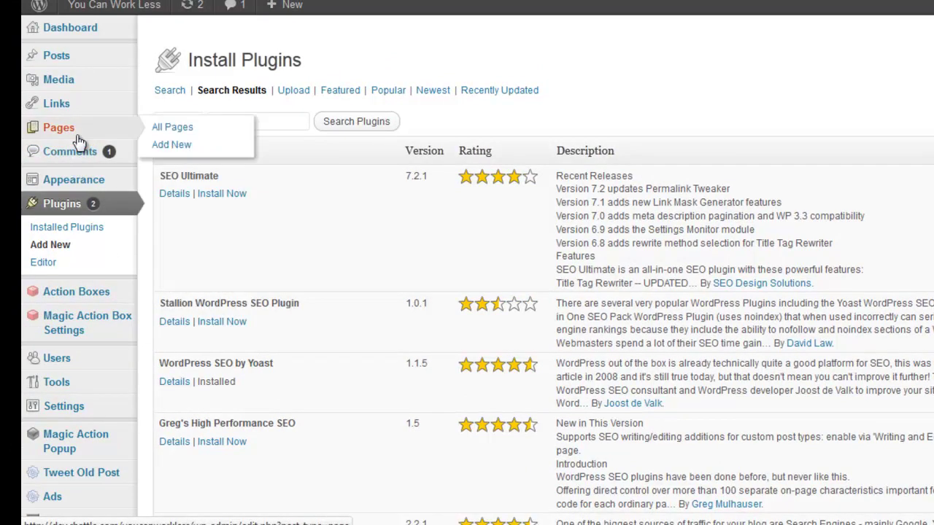
{"action": "mouse_move", "coordinate": [83, 55]}
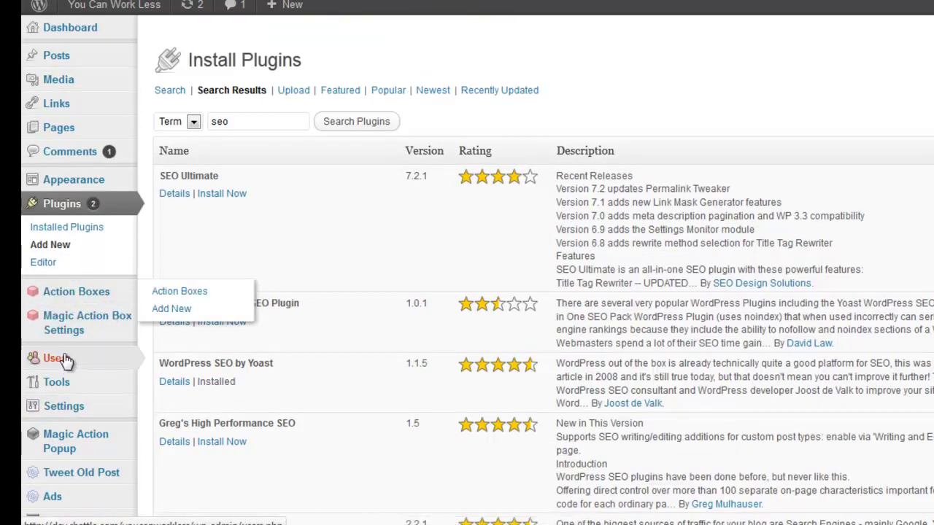
{"action": "mouse_move", "coordinate": [108, 334]}
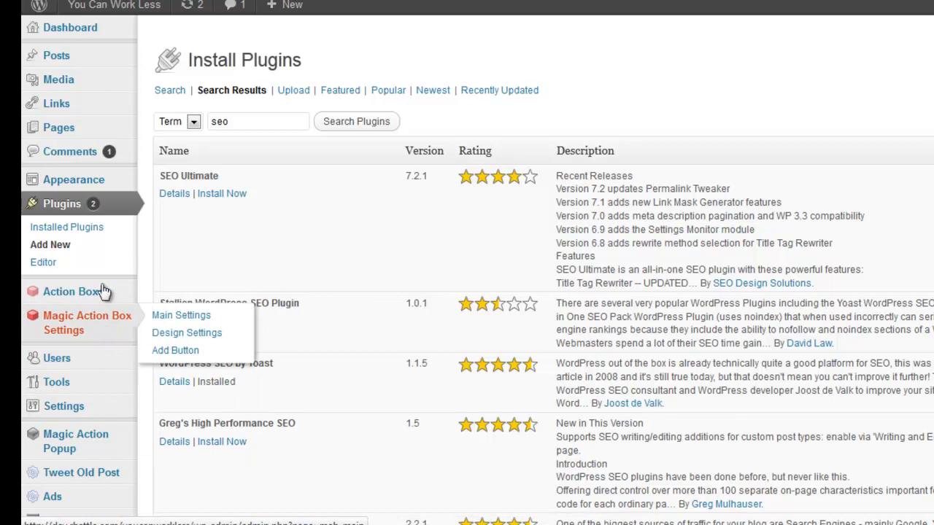
Find WordPress SEO among the installed plugins and activate it
{"action": "left_click", "coordinate": [84, 229]}
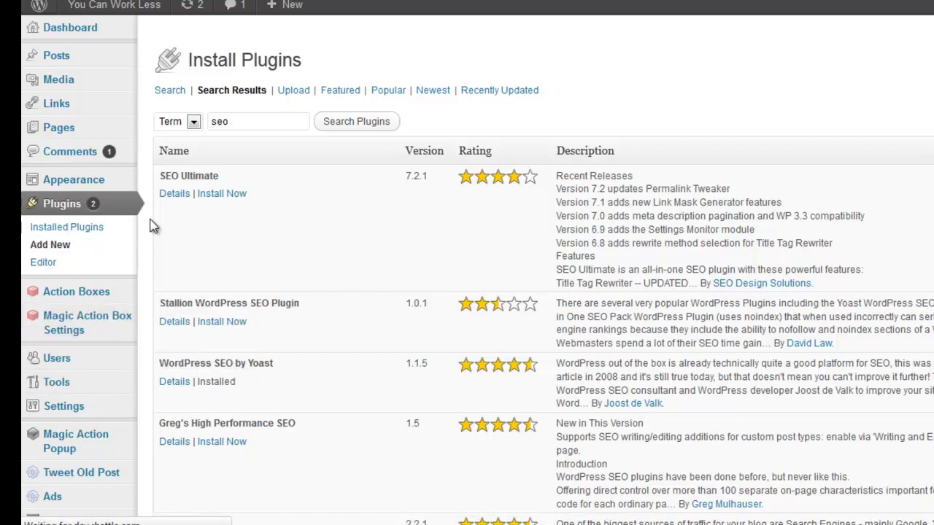
{"action": "scroll", "coordinate": [467, 270], "scroll_direction": "down", "scroll_amount": 5}
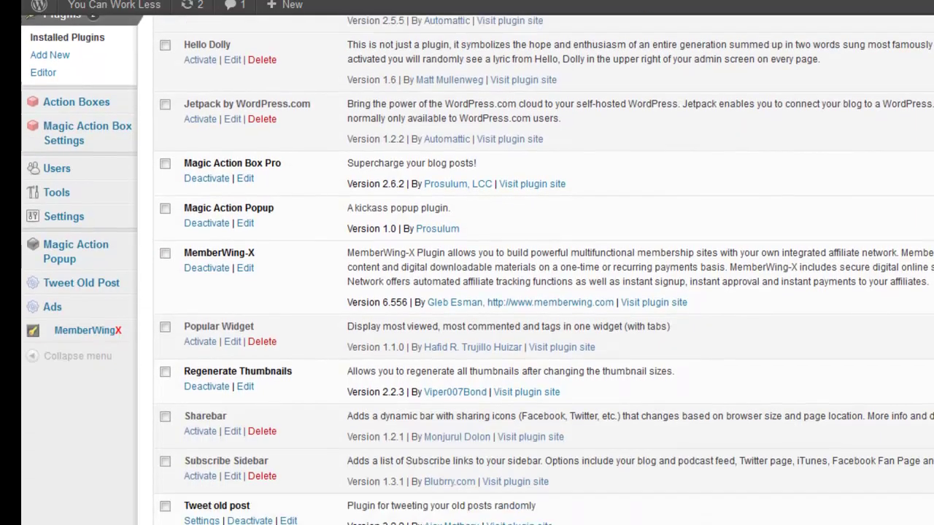
{"action": "scroll", "coordinate": [102, 422], "scroll_direction": "down", "scroll_amount": 2}
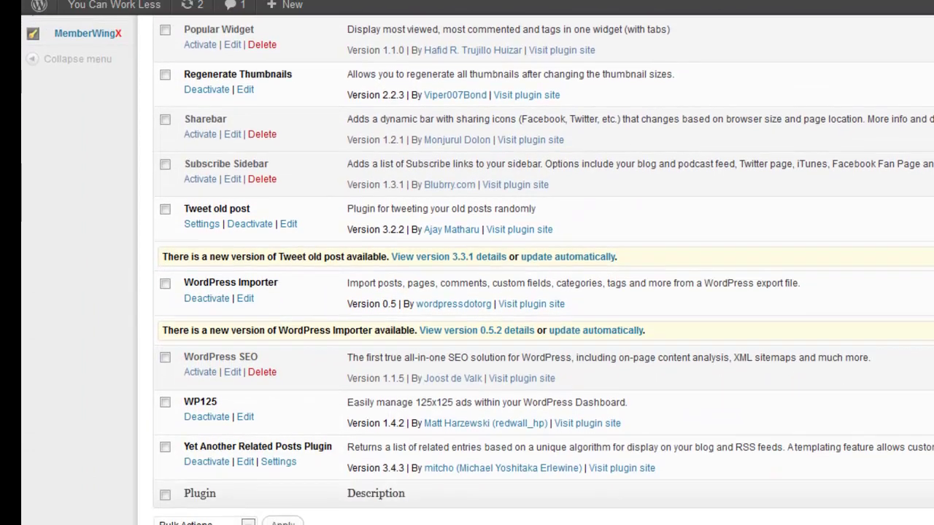
{"action": "left_click", "coordinate": [210, 358]}
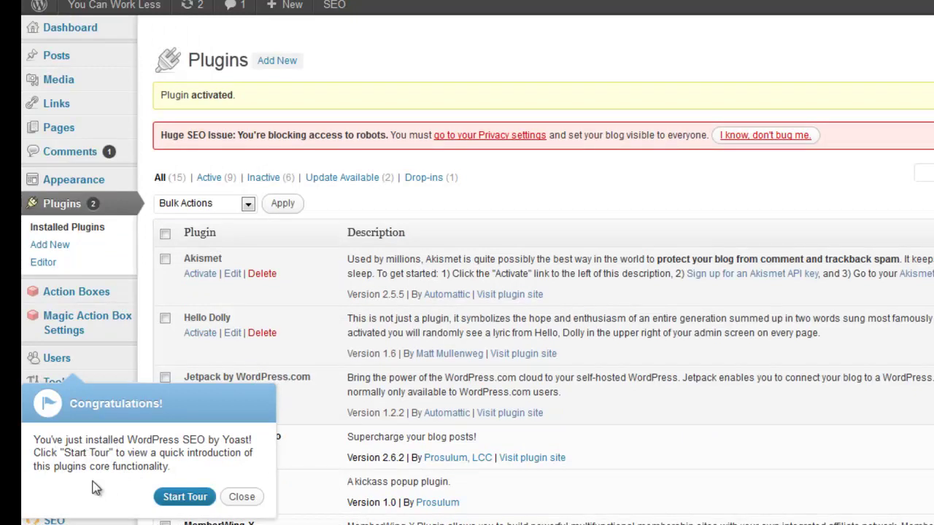
Start the WordPress SEO introduction tour, close it on its Dashboard page, and look over the plugin's general settings
{"action": "left_click", "coordinate": [193, 499]}
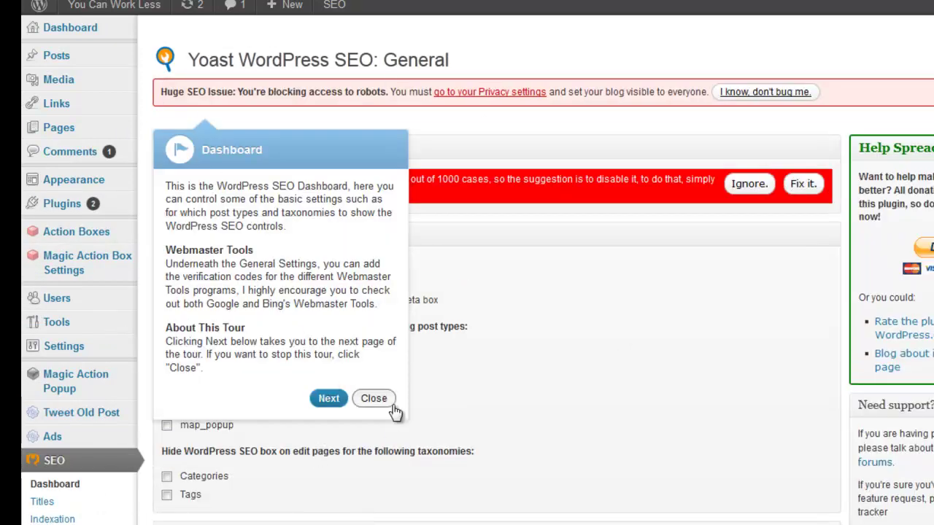
{"action": "left_click", "coordinate": [373, 398]}
{"action": "scroll", "coordinate": [496, 292], "scroll_direction": "down", "scroll_amount": 4}
{"action": "scroll", "coordinate": [496, 292], "scroll_direction": "up", "scroll_amount": 3}
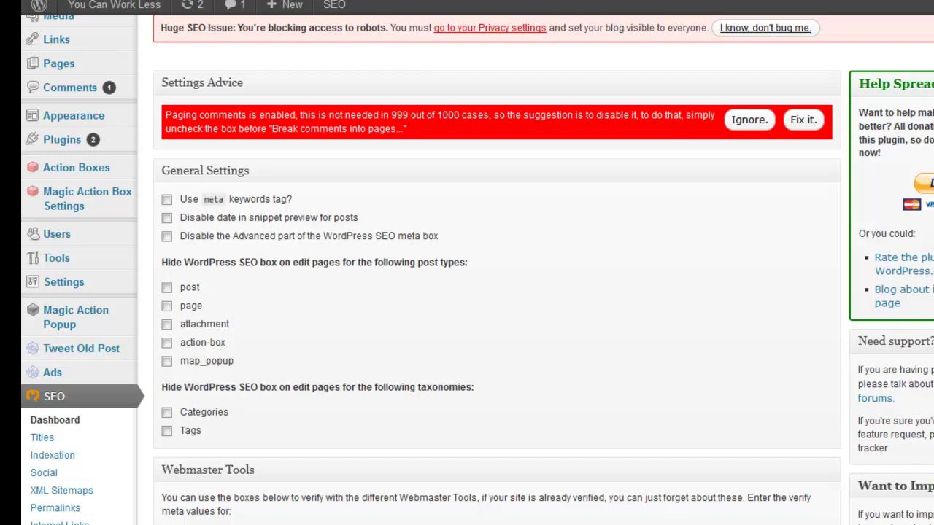
{"action": "scroll", "coordinate": [496, 292], "scroll_direction": "up", "scroll_amount": 1}
{"action": "scroll", "coordinate": [496, 292], "scroll_direction": "down", "scroll_amount": 5}
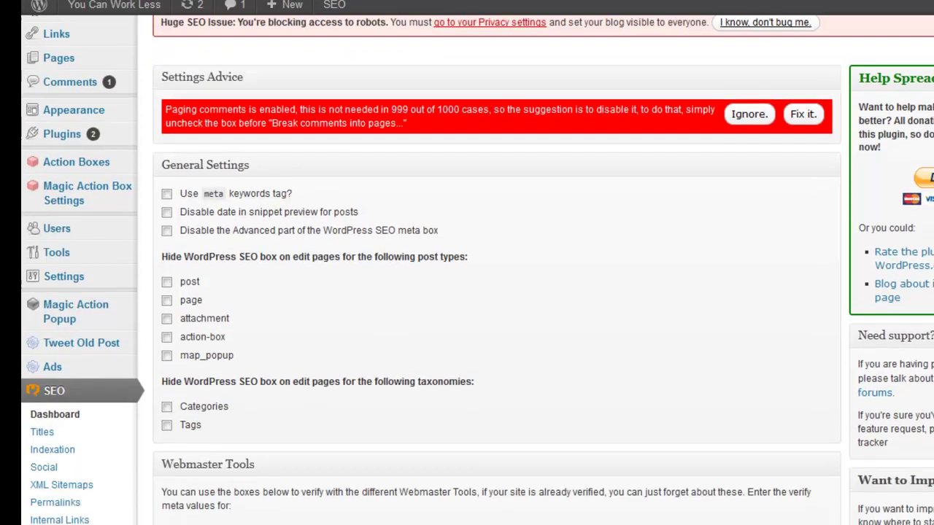
{"action": "scroll", "coordinate": [496, 292], "scroll_direction": "up", "scroll_amount": 2}
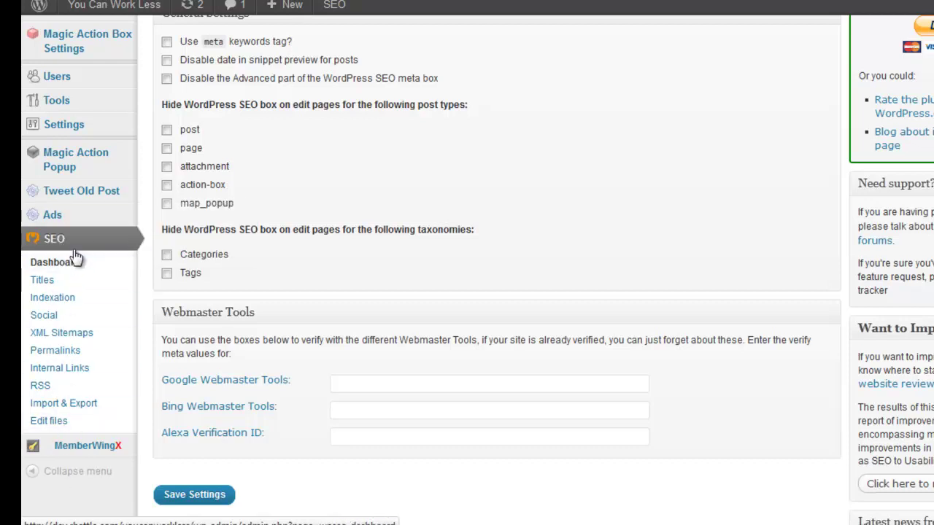
Open the Related Posts (YARPP) settings and examine its display options for the website and RSS
{"action": "mouse_move", "coordinate": [78, 125]}
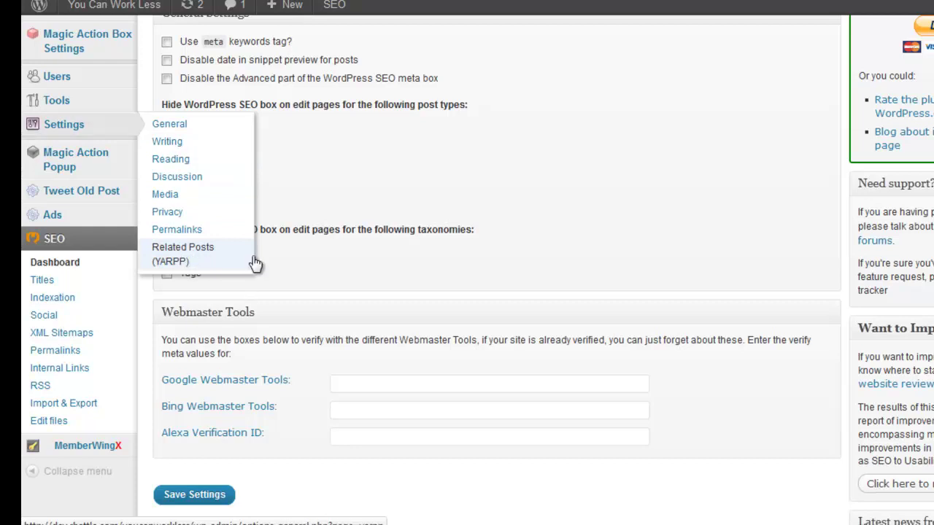
{"action": "left_click", "coordinate": [180, 264]}
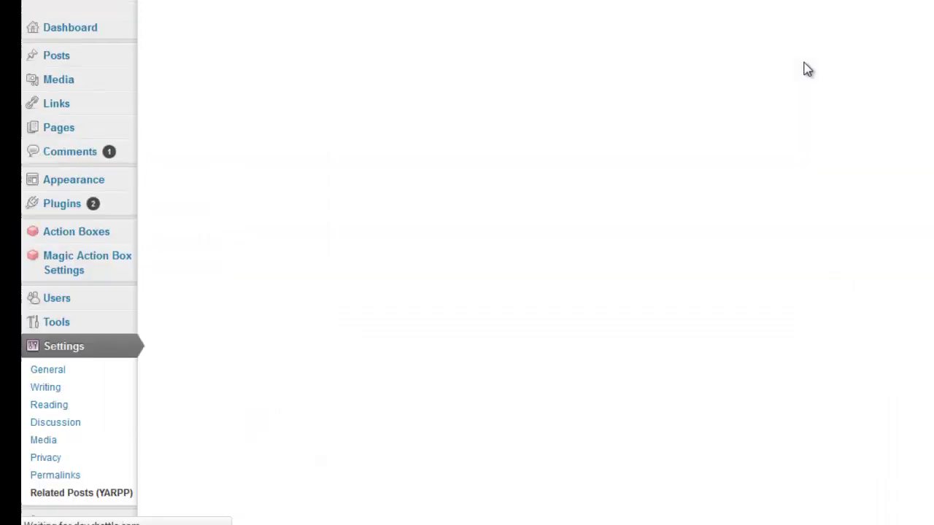
{"action": "scroll", "coordinate": [616, 150], "scroll_direction": "down", "scroll_amount": 2}
{"action": "scroll", "coordinate": [617, 149], "scroll_direction": "down", "scroll_amount": 3}
{"action": "scroll", "coordinate": [617, 149], "scroll_direction": "up", "scroll_amount": 5}
{"action": "scroll", "coordinate": [617, 149], "scroll_direction": "down", "scroll_amount": 2}
{"action": "scroll", "coordinate": [617, 149], "scroll_direction": "down", "scroll_amount": 1}
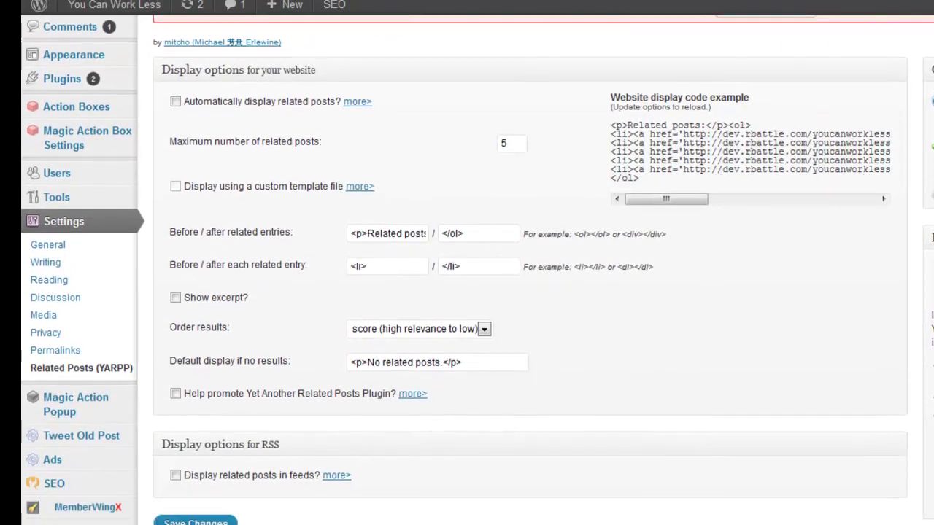
{"action": "scroll", "coordinate": [517, 392], "scroll_direction": "down", "scroll_amount": 2}
{"action": "scroll", "coordinate": [517, 391], "scroll_direction": "up", "scroll_amount": 5}
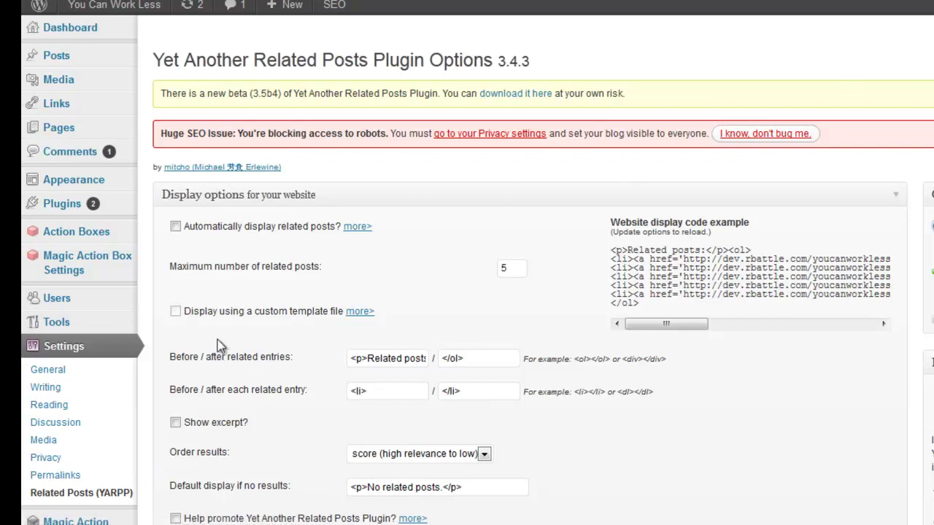
Look through the Settings entries and the separate plugin entries in the admin menu to see where plugins place their options
{"action": "scroll", "coordinate": [245, 266], "scroll_direction": "down", "scroll_amount": 3}
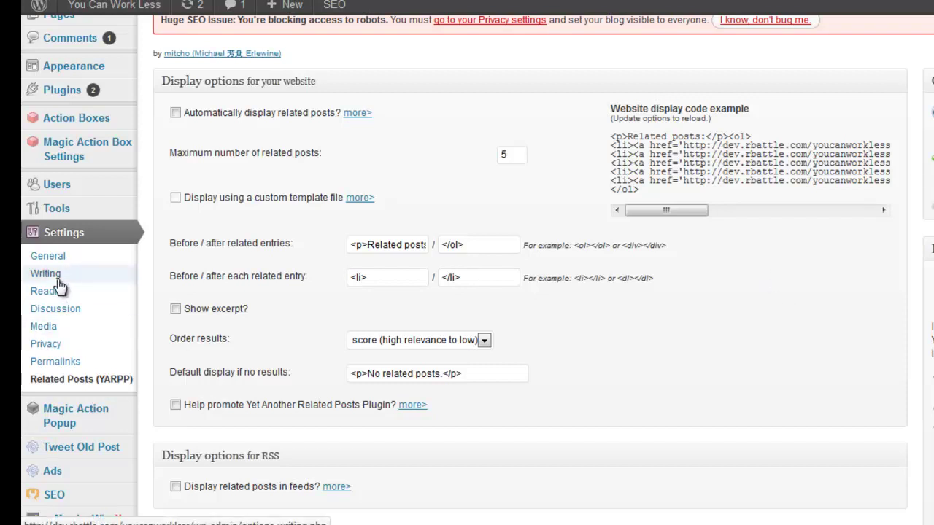
{"action": "scroll", "coordinate": [48, 394], "scroll_direction": "down", "scroll_amount": 2}
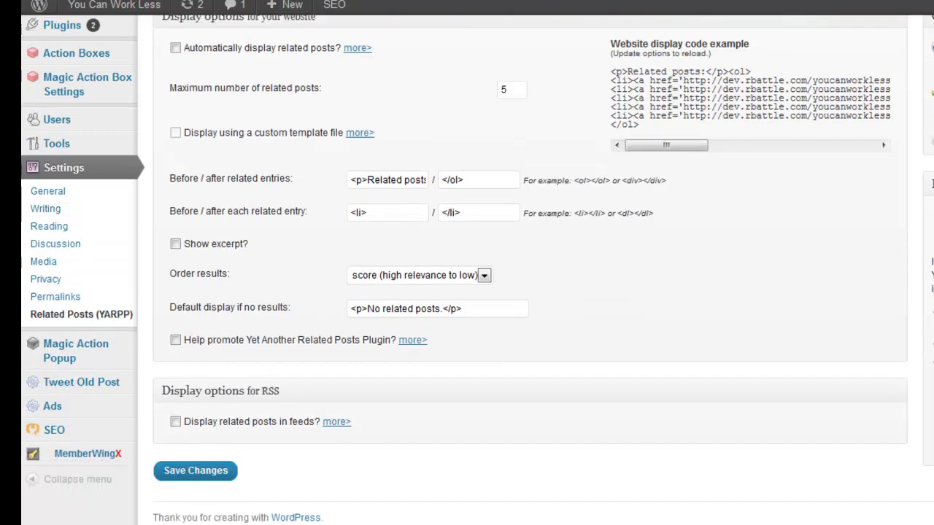
{"action": "mouse_move", "coordinate": [40, 374]}
{"action": "scroll", "coordinate": [467, 270], "scroll_direction": "up", "scroll_amount": 3}
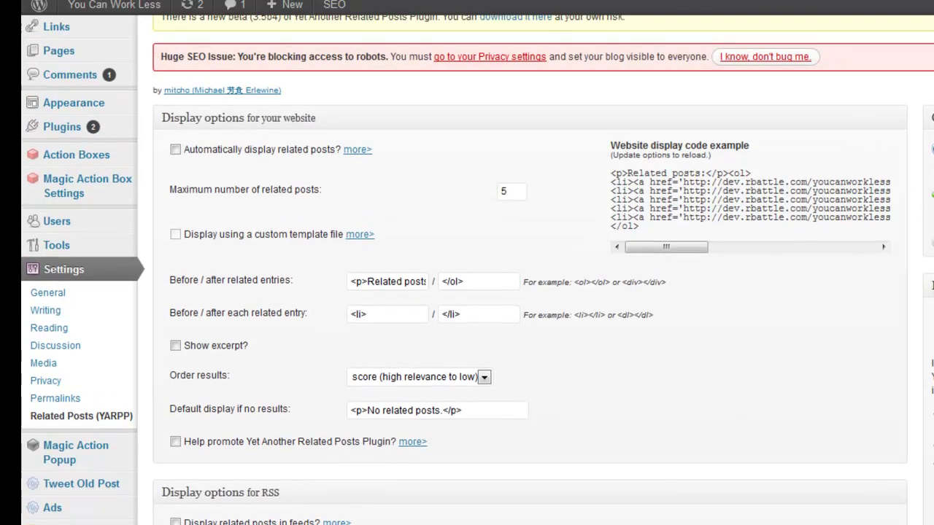
{"action": "scroll", "coordinate": [531, 377], "scroll_direction": "up", "scroll_amount": 2}
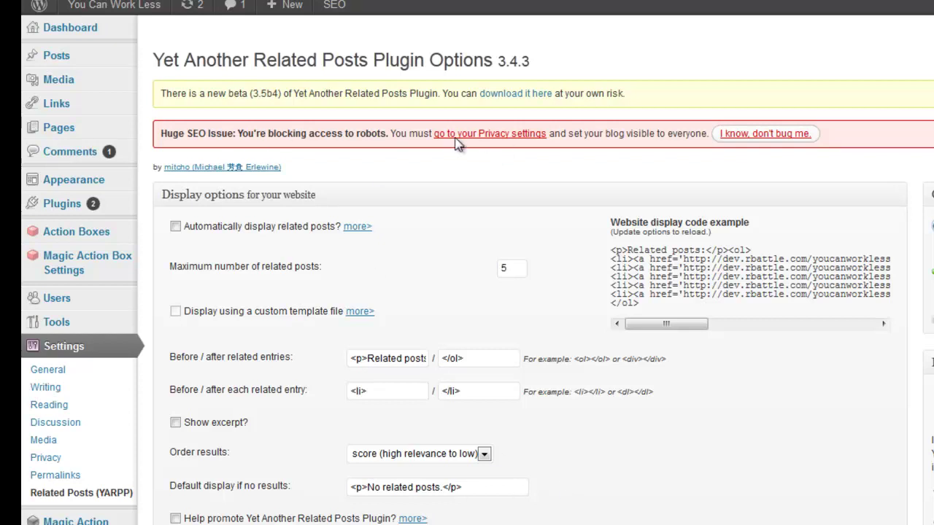
{"action": "scroll", "coordinate": [467, 292], "scroll_direction": "down", "scroll_amount": 5}
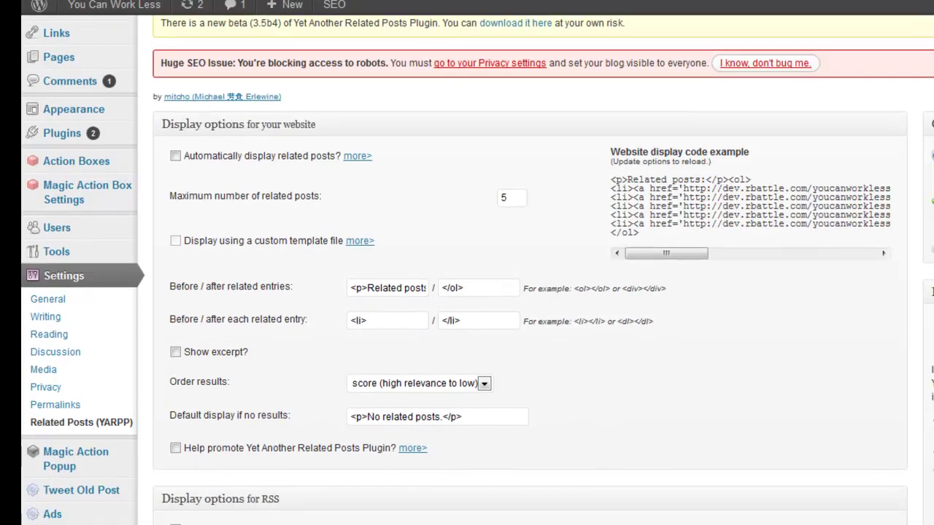
{"action": "mouse_move", "coordinate": [69, 449]}
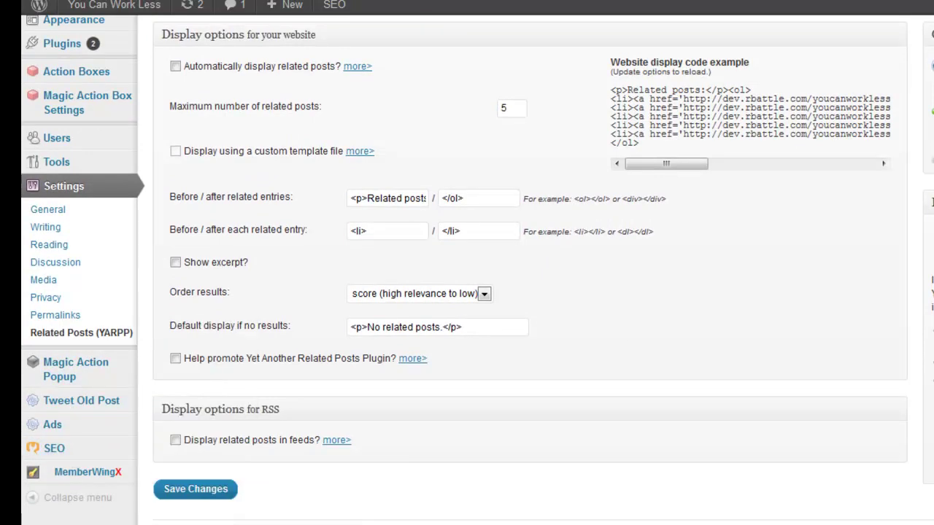
{"action": "scroll", "coordinate": [26, 218], "scroll_direction": "up", "scroll_amount": 4}
Search the plugin directory for "sexy bookmarks" from the Install Plugins page
{"action": "mouse_move", "coordinate": [94, 196]}
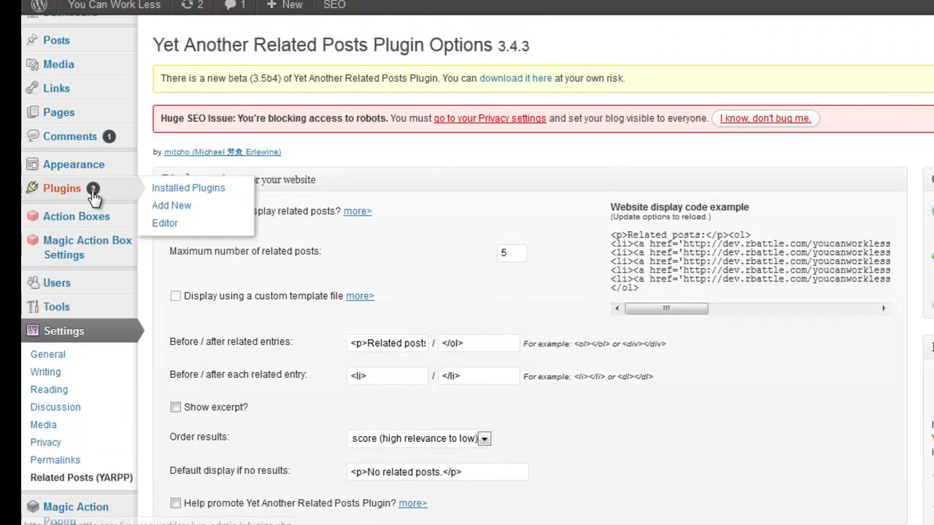
{"action": "left_click", "coordinate": [207, 213]}
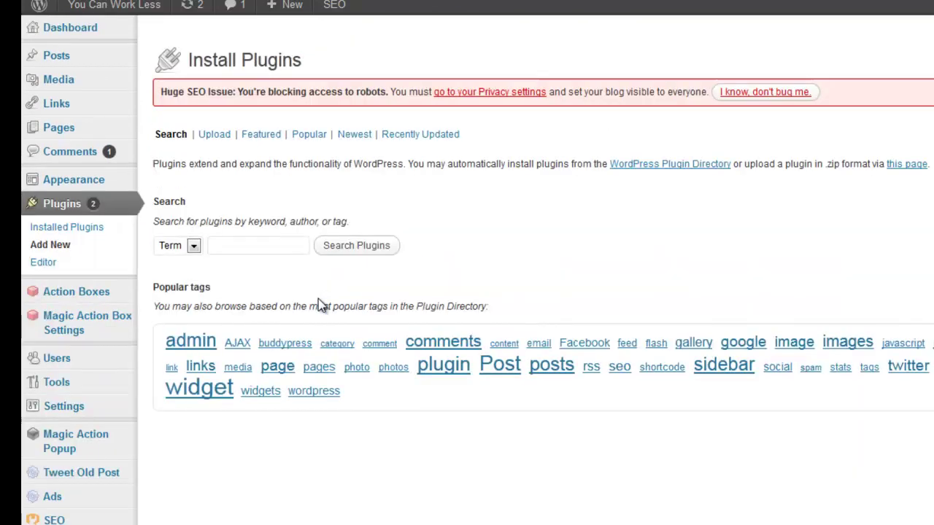
{"action": "left_click", "coordinate": [240, 247]}
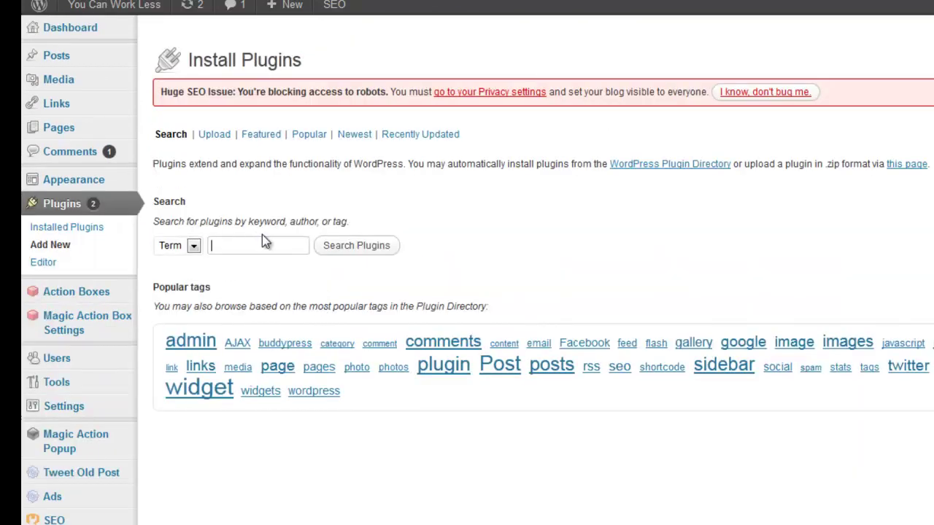
{"action": "type", "text": "sexy bookmarks"}
{"action": "key", "text": "Return"}
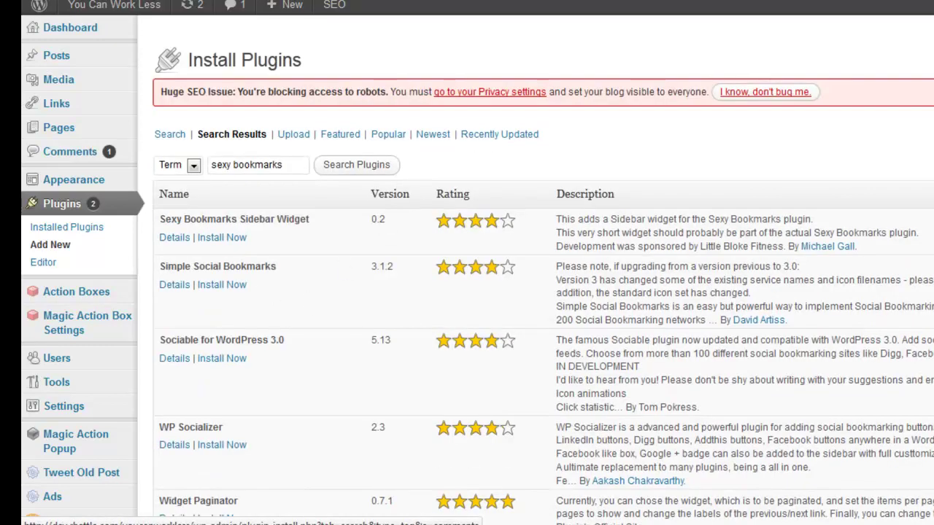
Install Sociable for WordPress 3.0 from the search results, confirming the installation, and activate it
{"action": "scroll", "coordinate": [477, 292], "scroll_direction": "down", "scroll_amount": 5}
{"action": "scroll", "coordinate": [477, 270], "scroll_direction": "up", "scroll_amount": 5}
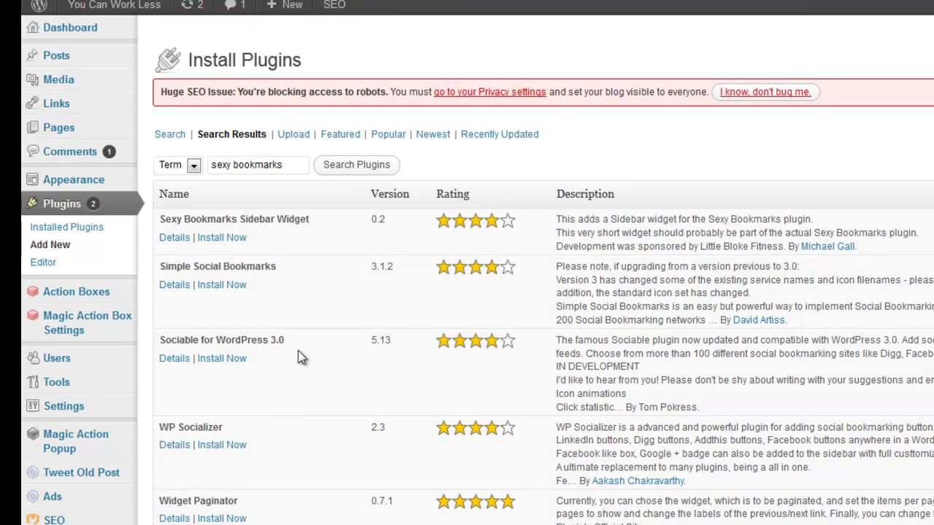
{"action": "left_click", "coordinate": [222, 359]}
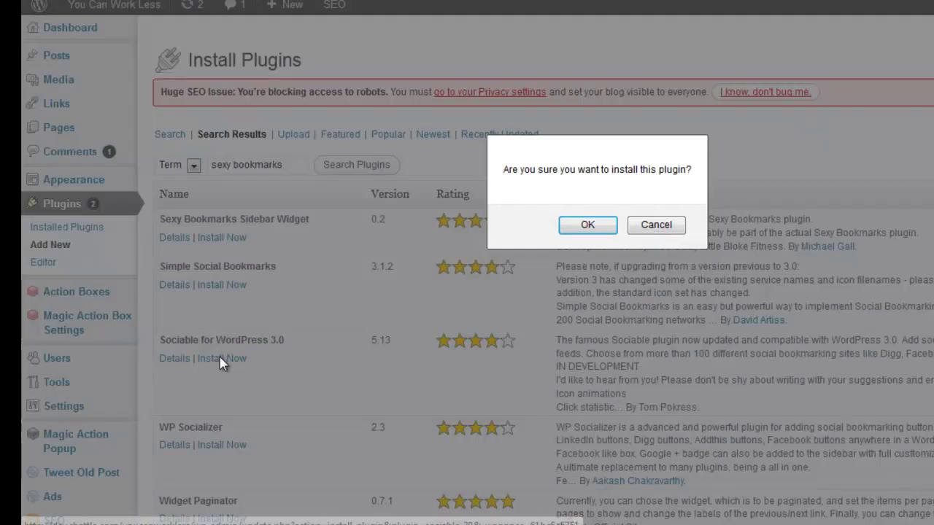
{"action": "left_click", "coordinate": [606, 232]}
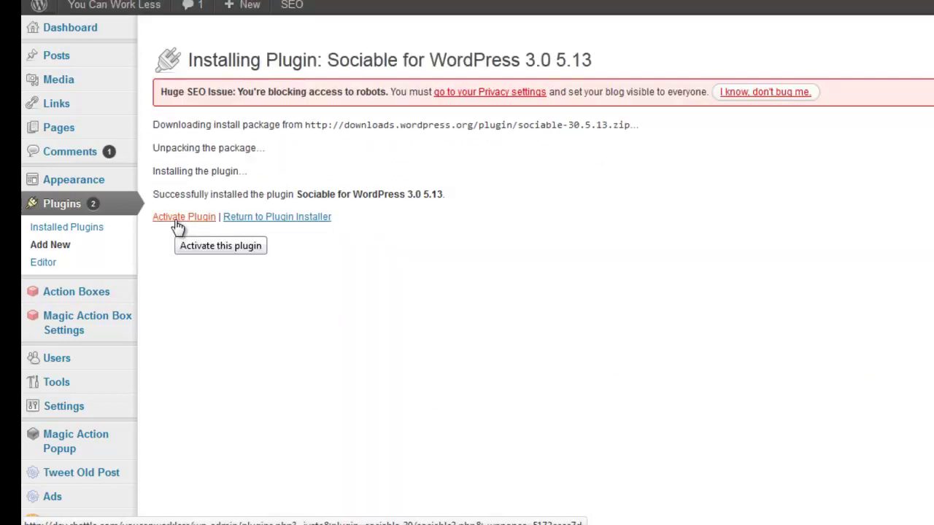
{"action": "left_click", "coordinate": [178, 219]}
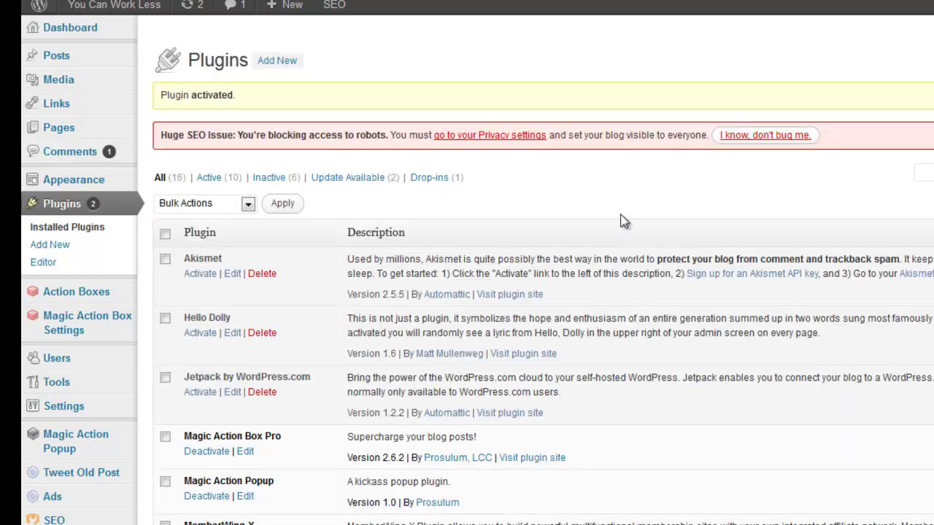
Find where the Sociable plugin places its options and open the Sociable WP3 settings page
{"action": "scroll", "coordinate": [284, 337], "scroll_direction": "down", "scroll_amount": 3}
{"action": "scroll", "coordinate": [295, 370], "scroll_direction": "up", "scroll_amount": 3}
{"action": "mouse_move", "coordinate": [53, 406]}
{"action": "scroll", "coordinate": [467, 292], "scroll_direction": "down", "scroll_amount": 8}
{"action": "scroll", "coordinate": [467, 292], "scroll_direction": "up", "scroll_amount": 5}
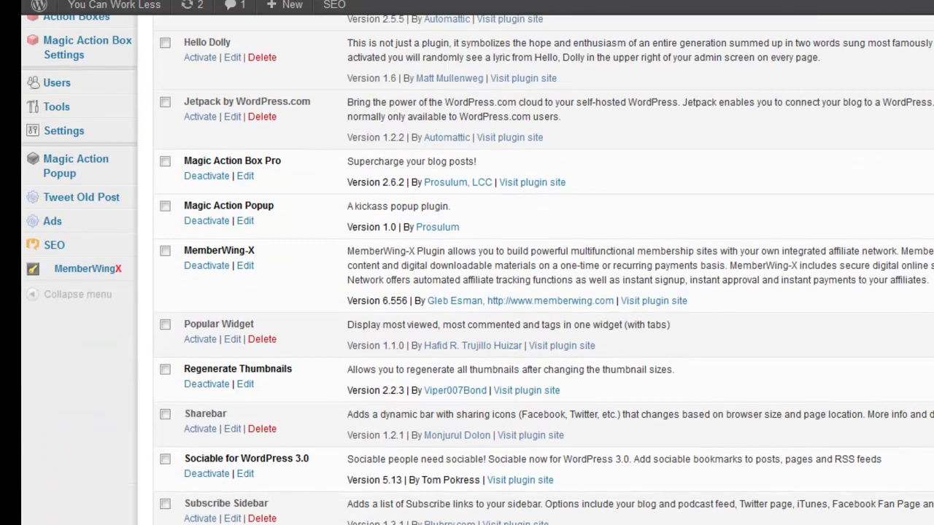
{"action": "scroll", "coordinate": [839, 288], "scroll_direction": "up", "scroll_amount": 3}
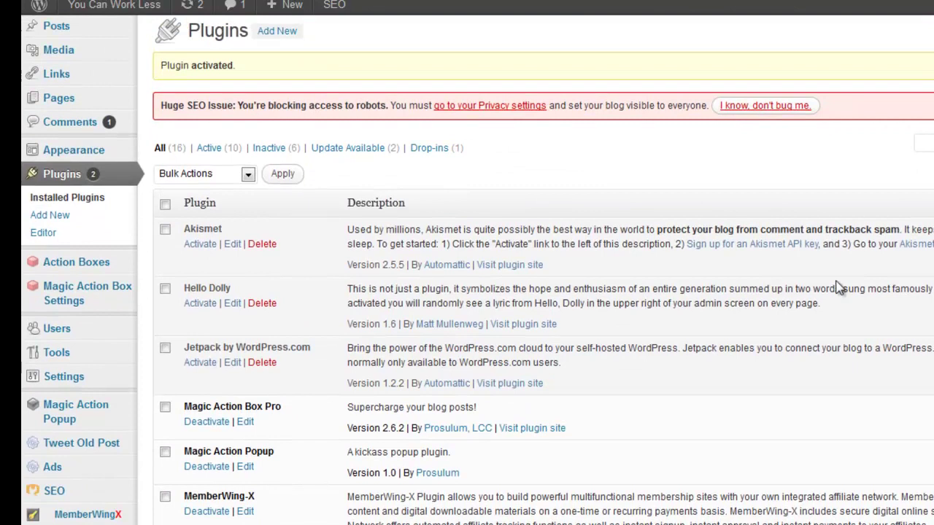
{"action": "mouse_move", "coordinate": [64, 380]}
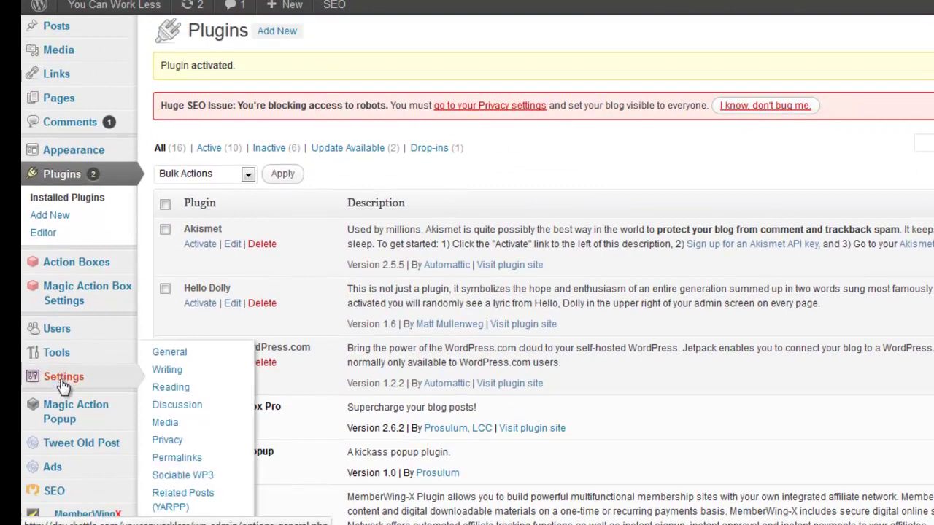
{"action": "left_click", "coordinate": [186, 479]}
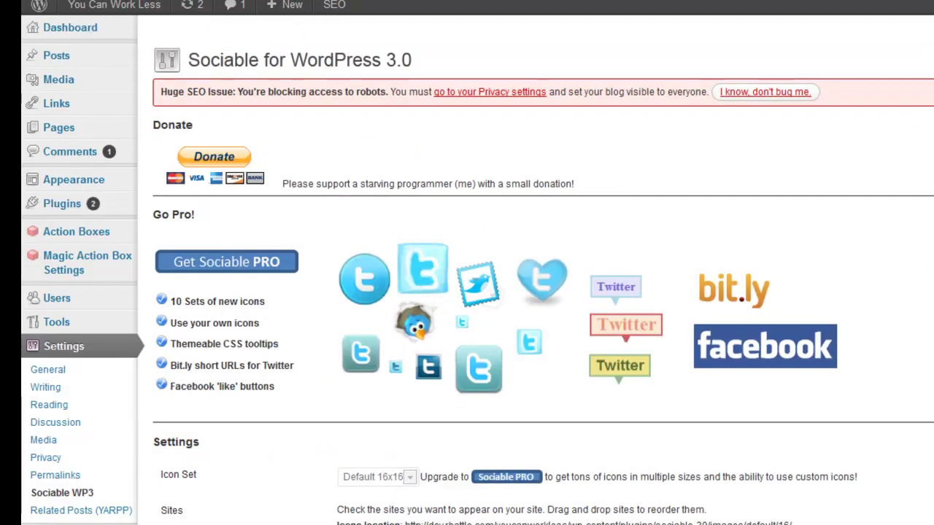
Review Sociable's bookmarking sites and page position options, and save the settings
{"action": "scroll", "coordinate": [540, 292], "scroll_direction": "down", "scroll_amount": 6}
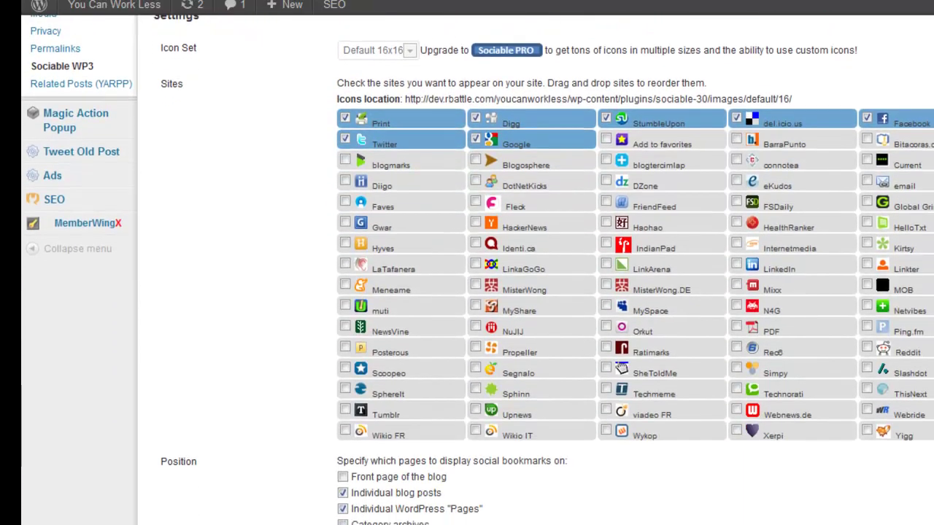
{"action": "scroll", "coordinate": [539, 292], "scroll_direction": "up", "scroll_amount": 1}
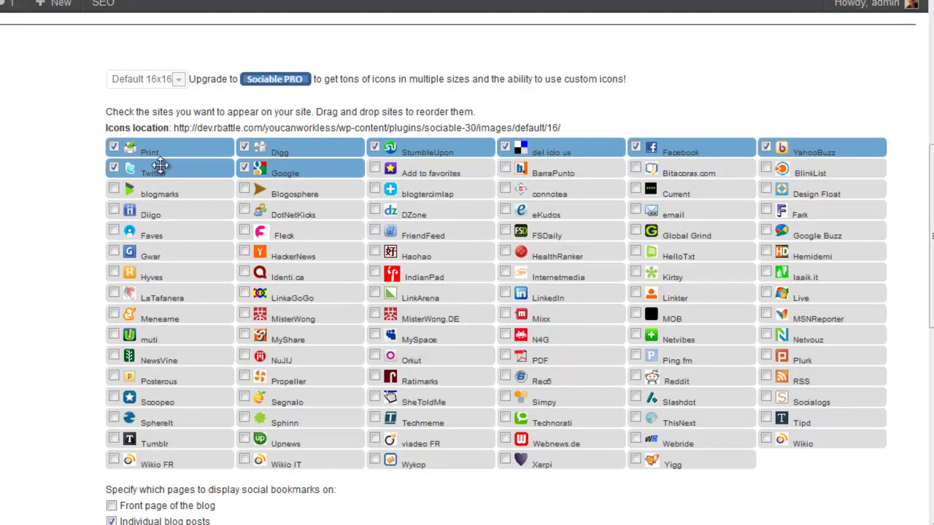
{"action": "scroll", "coordinate": [467, 291], "scroll_direction": "down", "scroll_amount": 1}
{"action": "scroll", "coordinate": [467, 292], "scroll_direction": "down", "scroll_amount": 8}
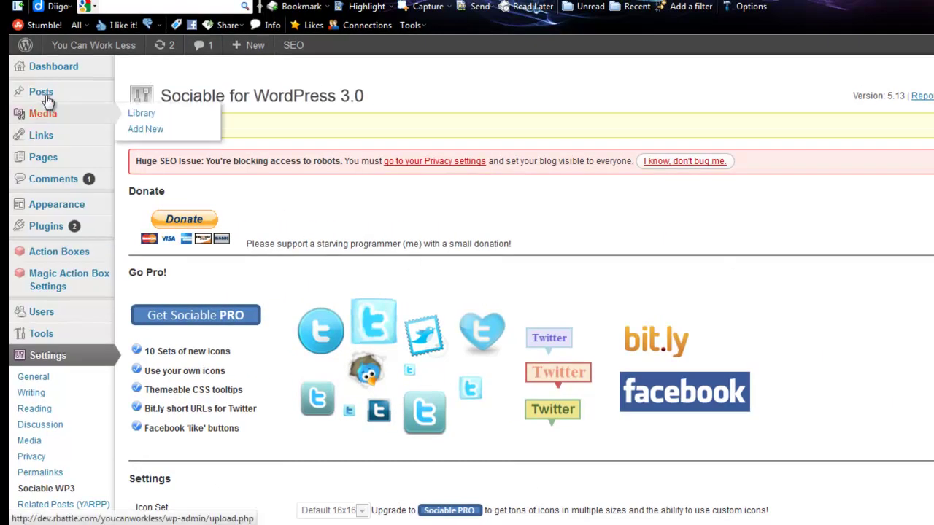
Open the live You Can Work Less site in a new browser tab and switch to it
{"action": "mouse_move", "coordinate": [103, 50]}
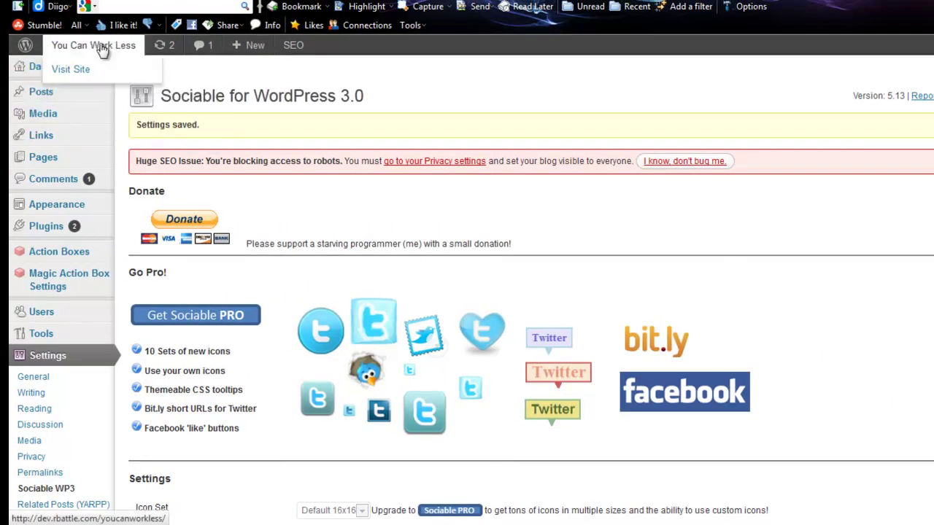
{"action": "right_click", "coordinate": [77, 71]}
{"action": "left_click", "coordinate": [128, 86]}
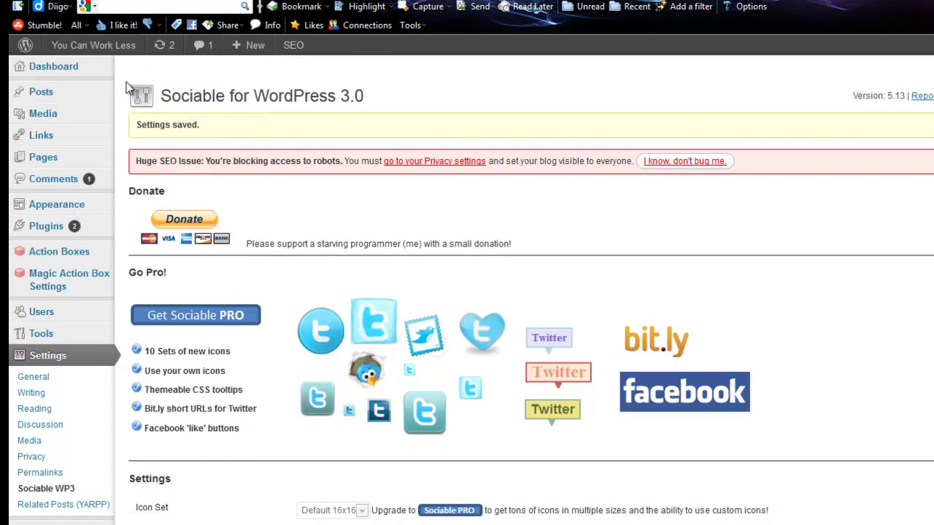
{"action": "key", "text": "ctrl+Tab"}
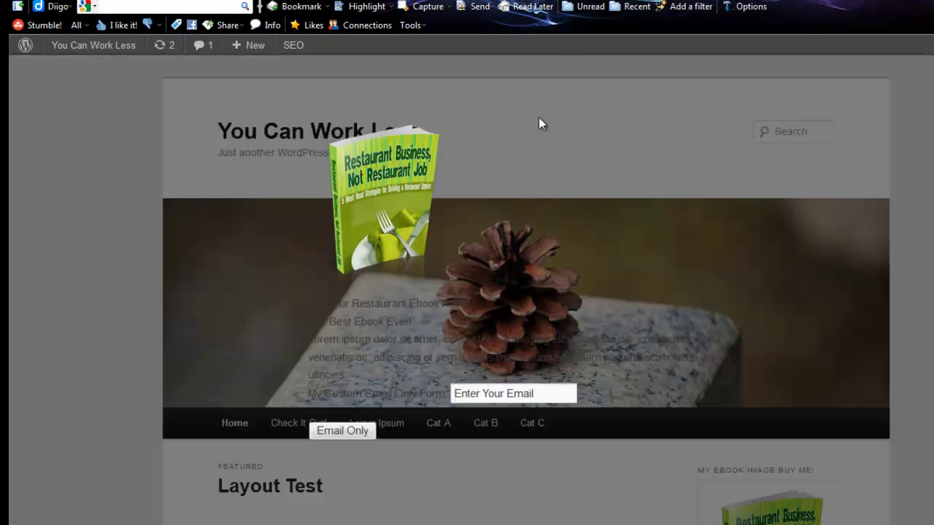
Dismiss the ebook popup on the home page and open the Layout Test post, clearing any popup there
{"action": "left_click", "coordinate": [784, 392]}
{"action": "scroll", "coordinate": [581, 189], "scroll_direction": "down", "scroll_amount": 6}
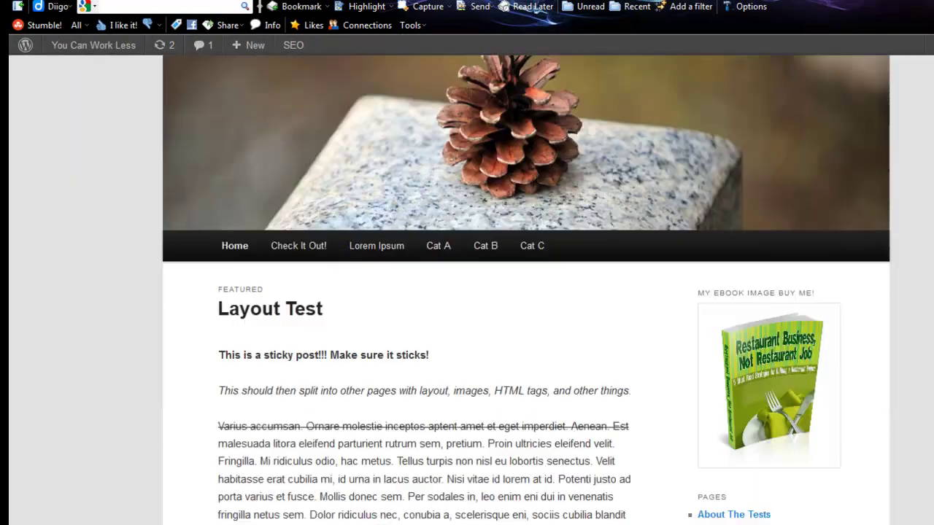
{"action": "scroll", "coordinate": [580, 189], "scroll_direction": "up", "scroll_amount": 3}
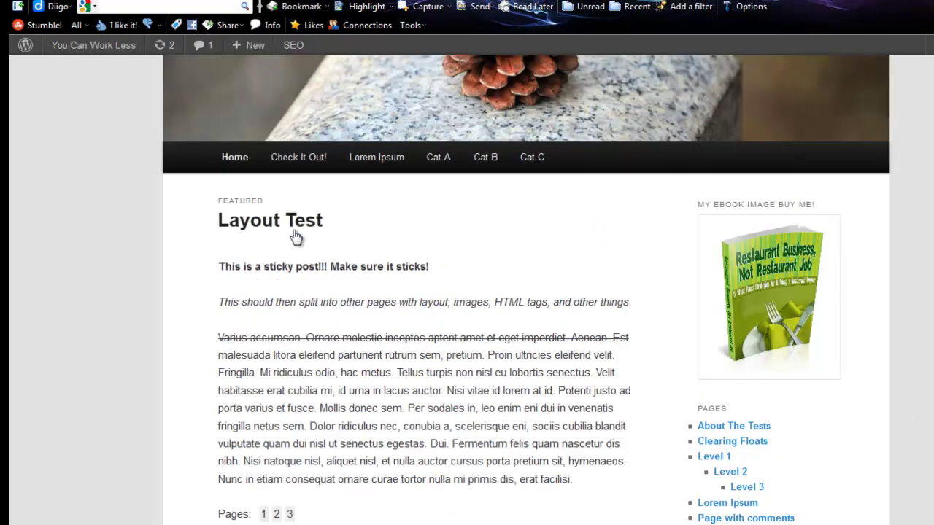
{"action": "left_click", "coordinate": [294, 225]}
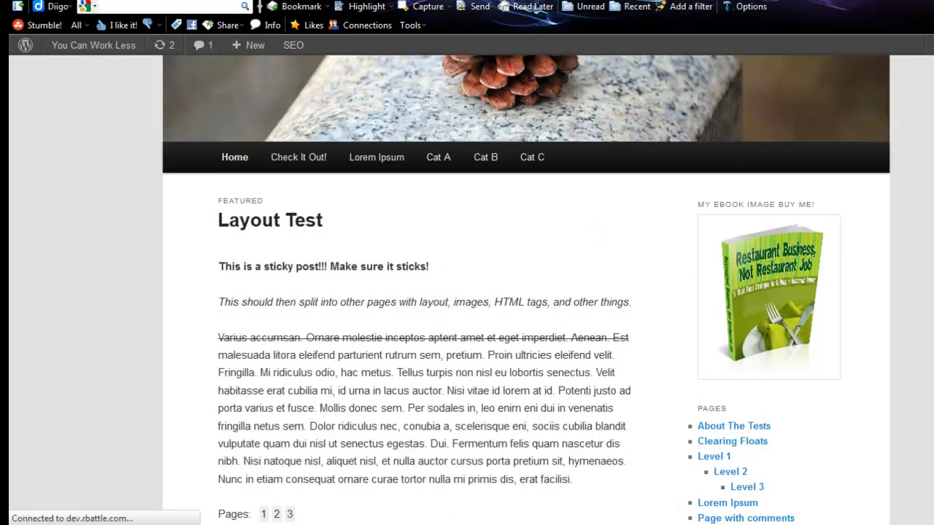
{"action": "key", "text": "Escape"}
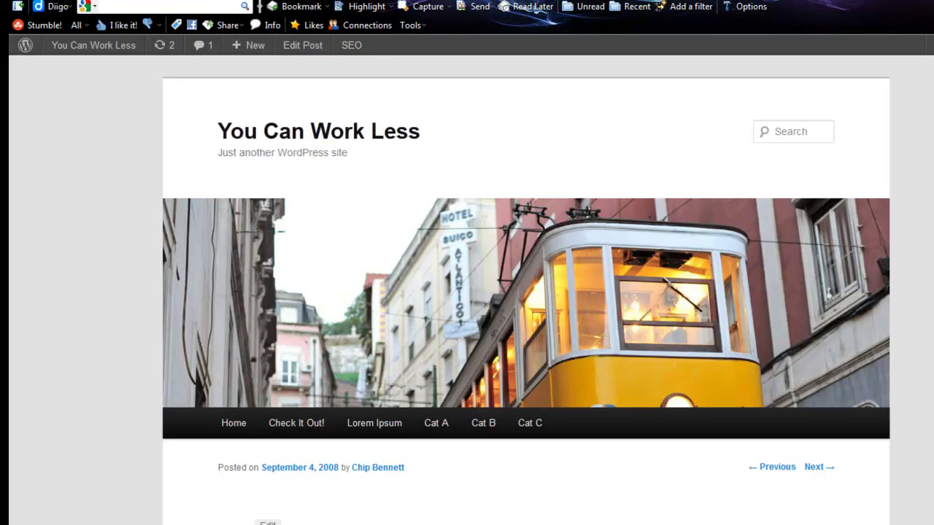
Check the Share and Enjoy bookmark icons beneath the Layout Test post's content, and return to the Add New Post editor
{"action": "scroll", "coordinate": [526, 292], "scroll_direction": "down", "scroll_amount": 7}
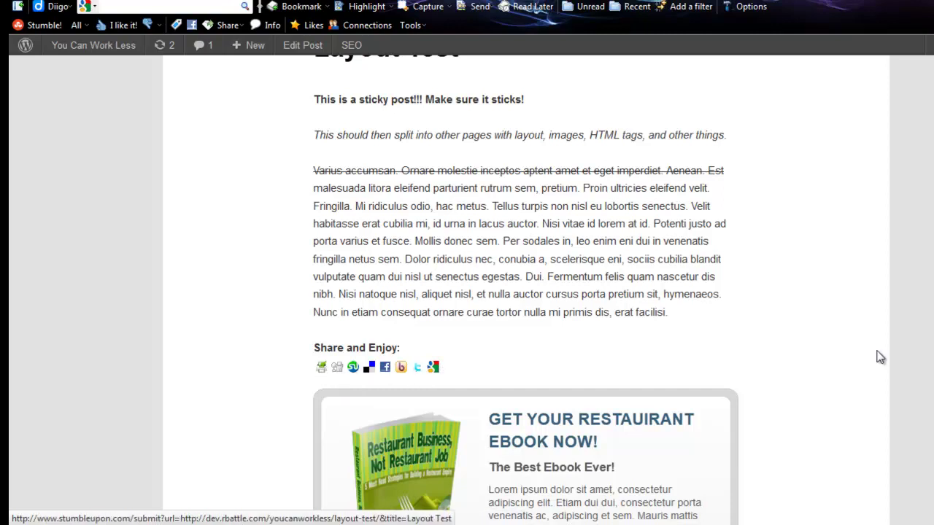
{"action": "scroll", "coordinate": [590, 378], "scroll_direction": "down", "scroll_amount": 3}
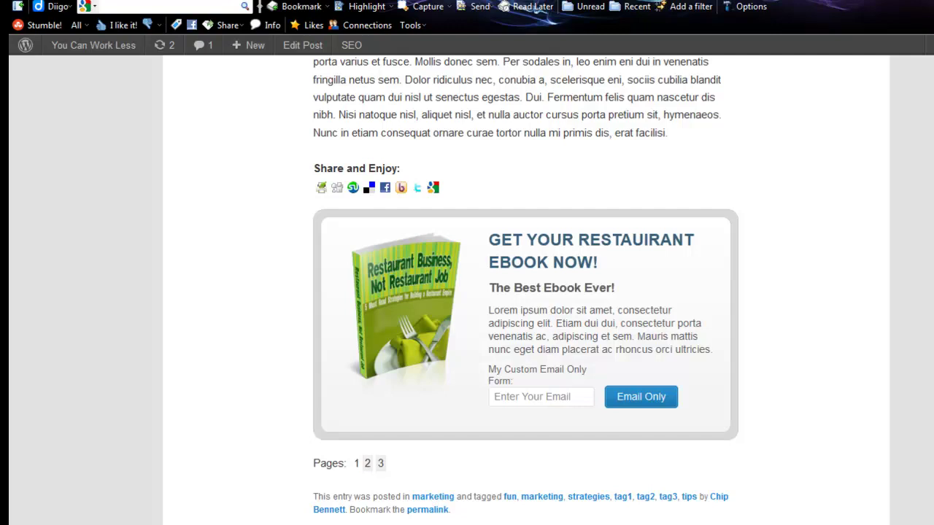
{"action": "scroll", "coordinate": [763, 263], "scroll_direction": "up", "scroll_amount": 6}
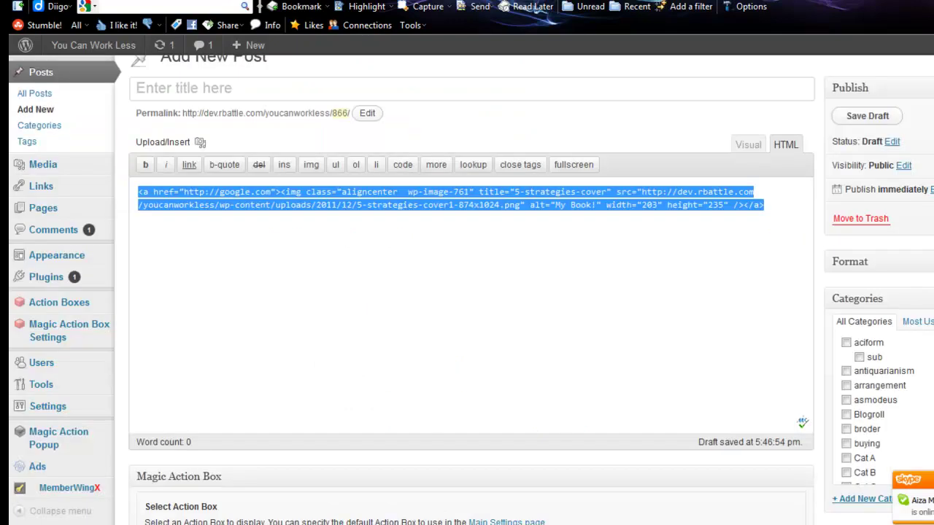
{"action": "scroll", "coordinate": [471, 290], "scroll_direction": "up", "scroll_amount": 1}
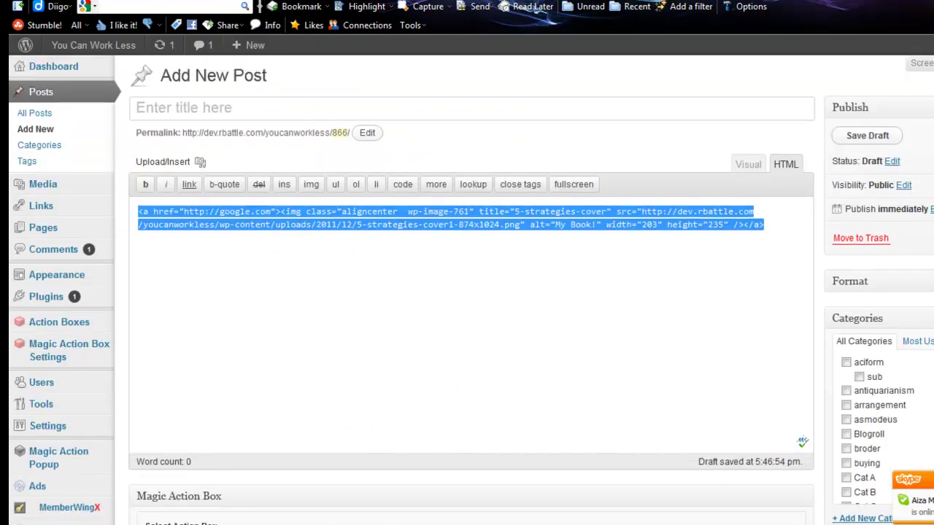